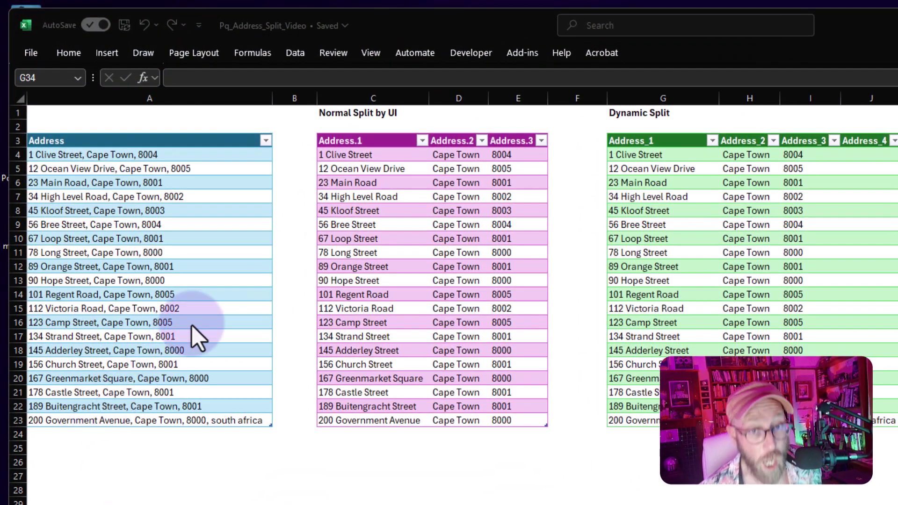
# Step: Review the source addresses, noting that the last one has an extra part
pyautogui.click(183, 137)
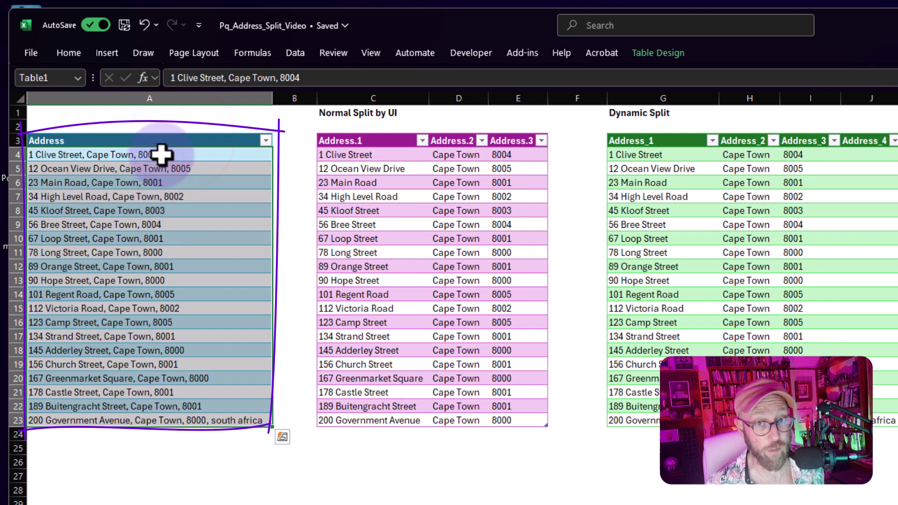
pyautogui.moveTo(160, 154); pyautogui.dragTo(181, 418)
pyautogui.click(180, 294)
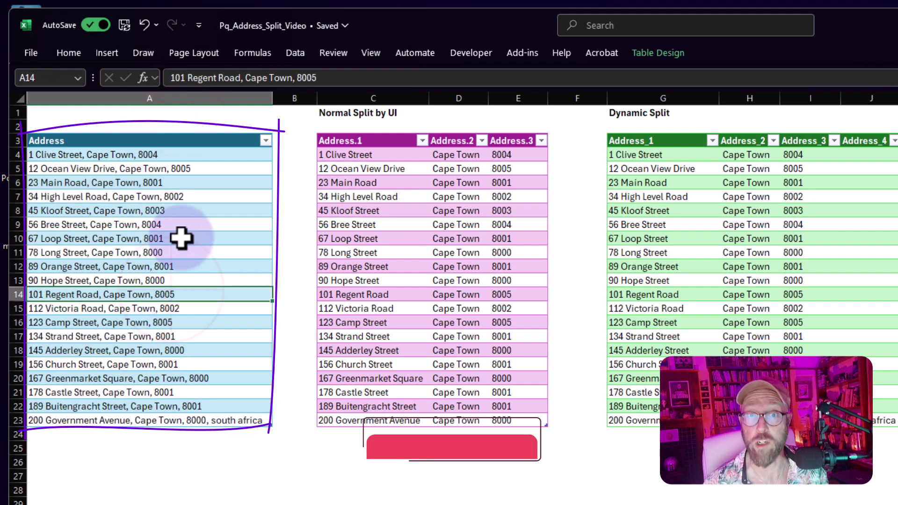
pyautogui.click(185, 221)
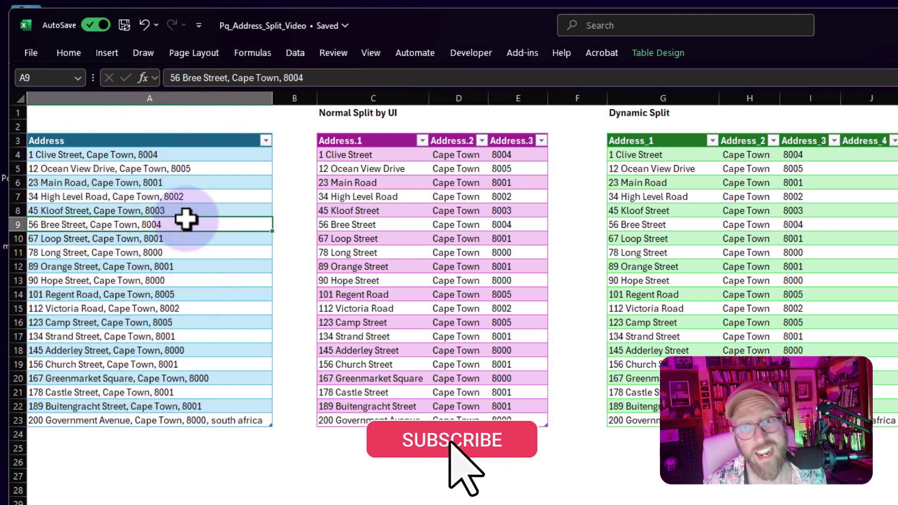
pyautogui.click(196, 420)
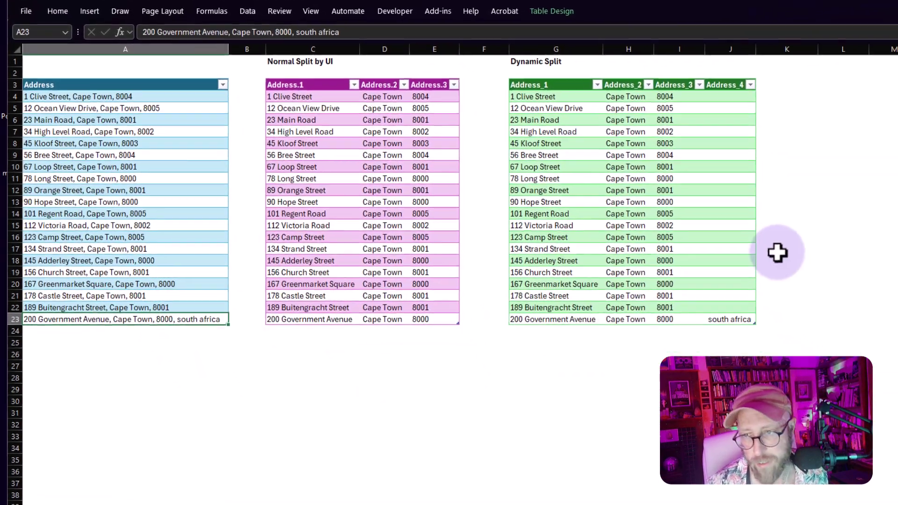
pyautogui.click(746, 364)
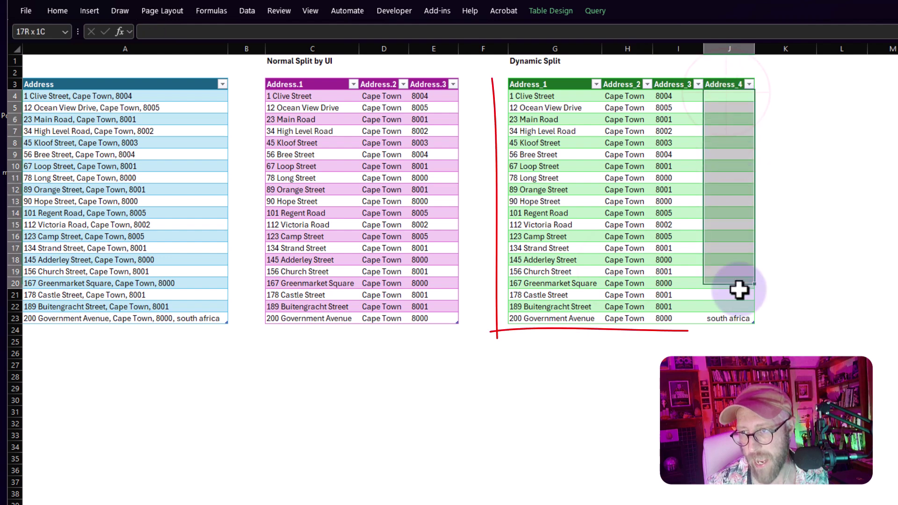
pyautogui.click(202, 317)
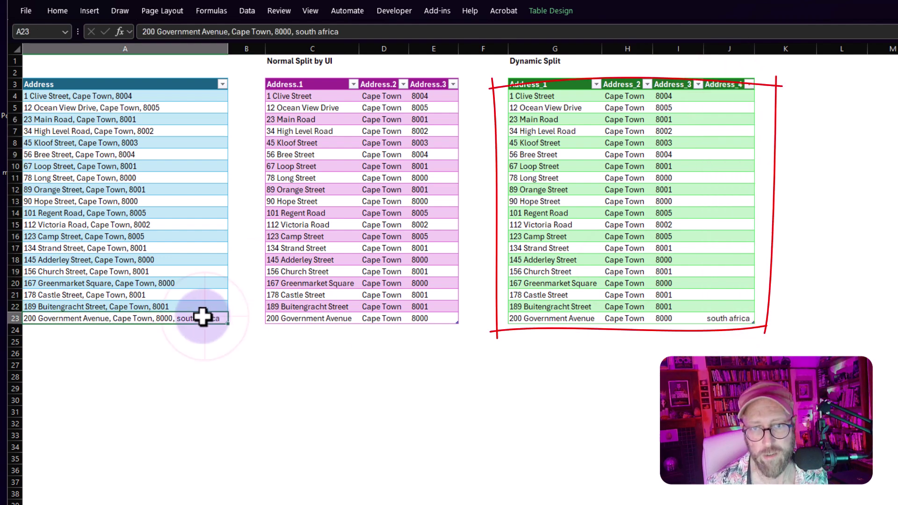
# Step: Compare the Normal Split by UI columns C–E with the Dynamic Split columns G–J
pyautogui.click(377, 143)
pyautogui.moveTo(306, 48); pyautogui.dragTo(419, 53)
pyautogui.click(381, 137)
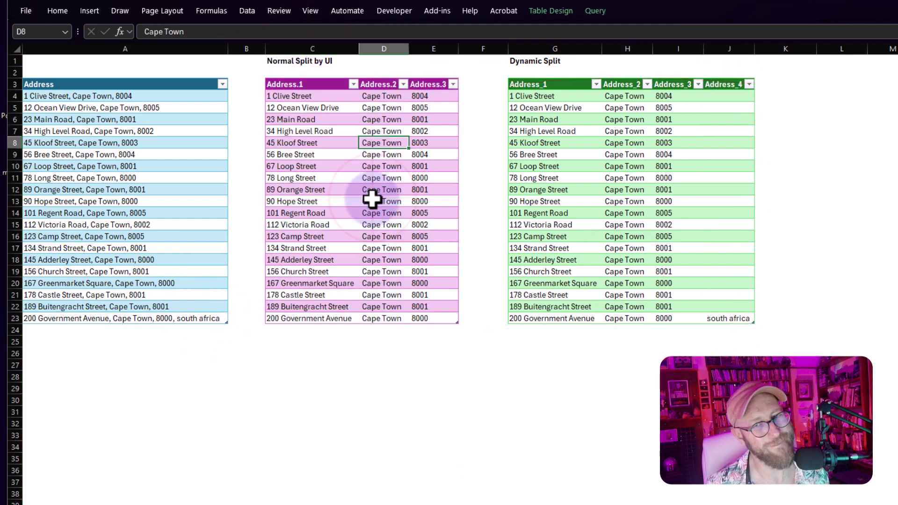
pyautogui.click(374, 201)
pyautogui.moveTo(315, 43); pyautogui.dragTo(425, 47)
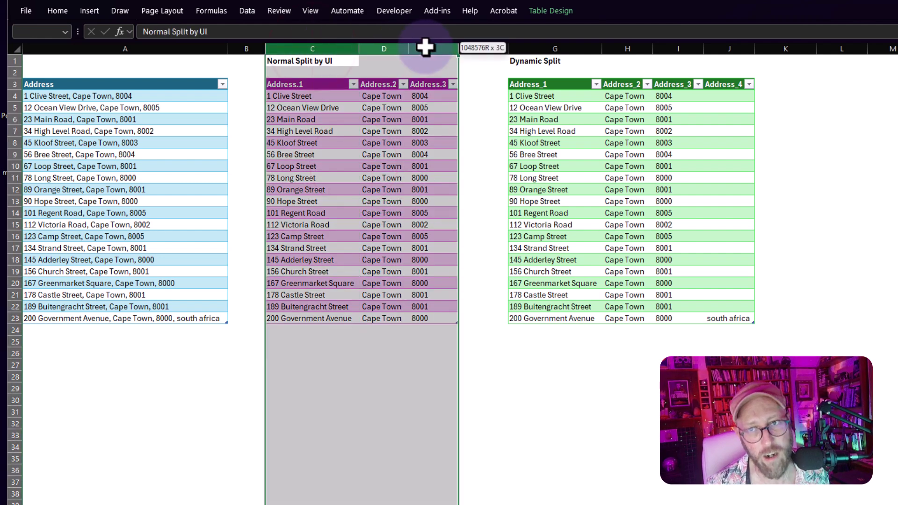
pyautogui.click(514, 95)
pyautogui.moveTo(545, 49); pyautogui.dragTo(710, 57)
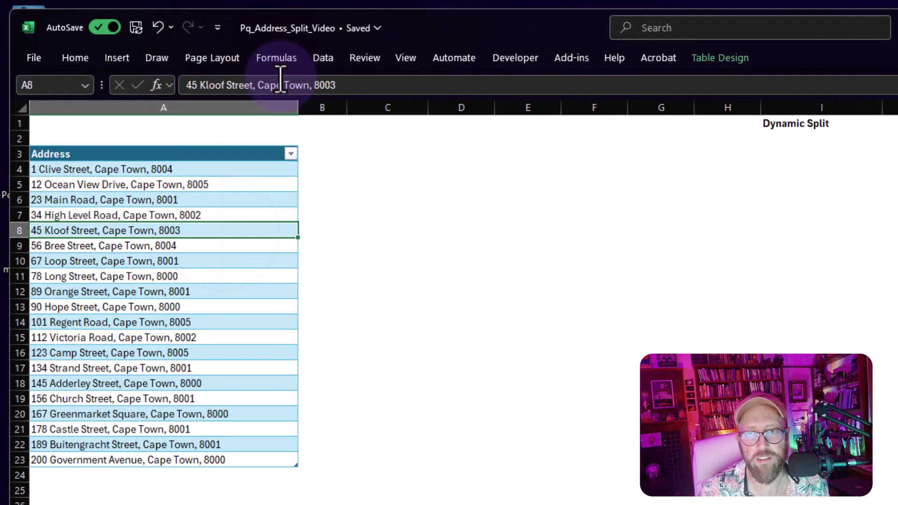
# Step: Load the address table into Power Query, delete Changed Type, and rename the query ui
pyautogui.click(327, 59)
pyautogui.click(127, 123)
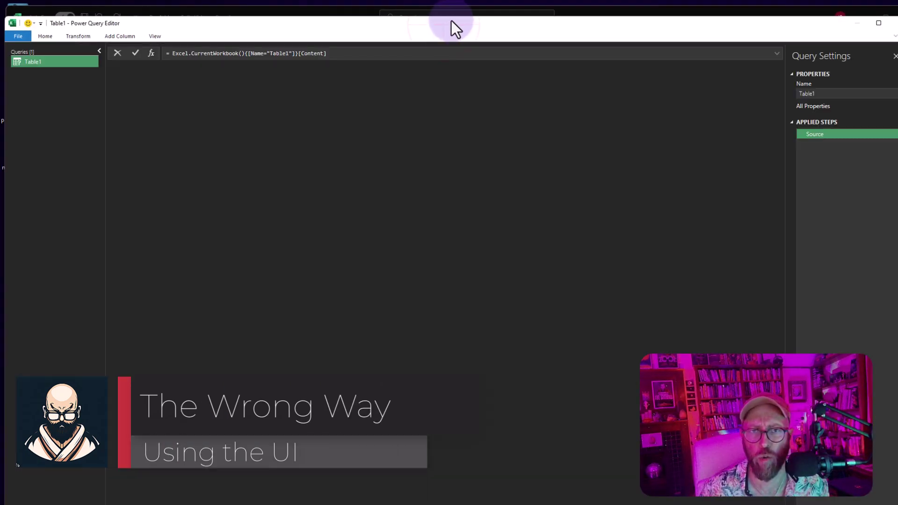
pyautogui.press('Delete')
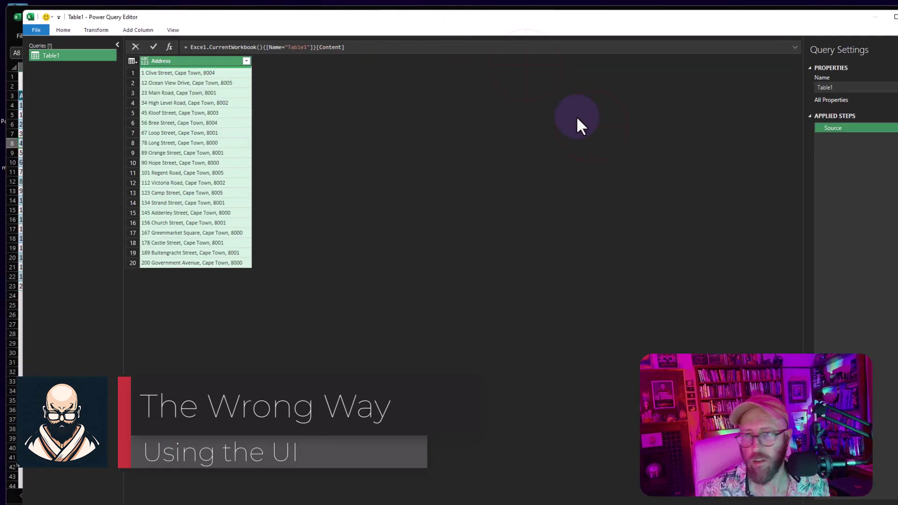
pyautogui.doubleClick(847, 89)
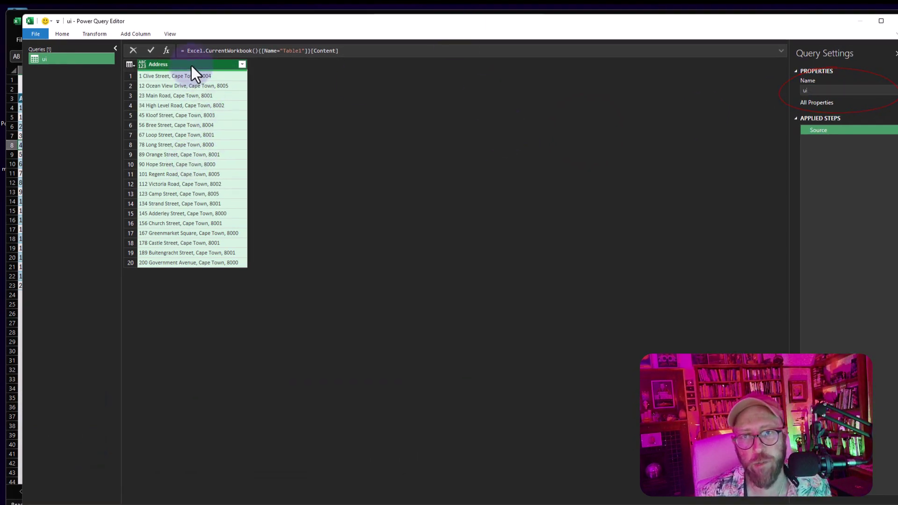
# Step: Split the Address column by the comma delimiter into Address.1 to Address.3
pyautogui.click(70, 34)
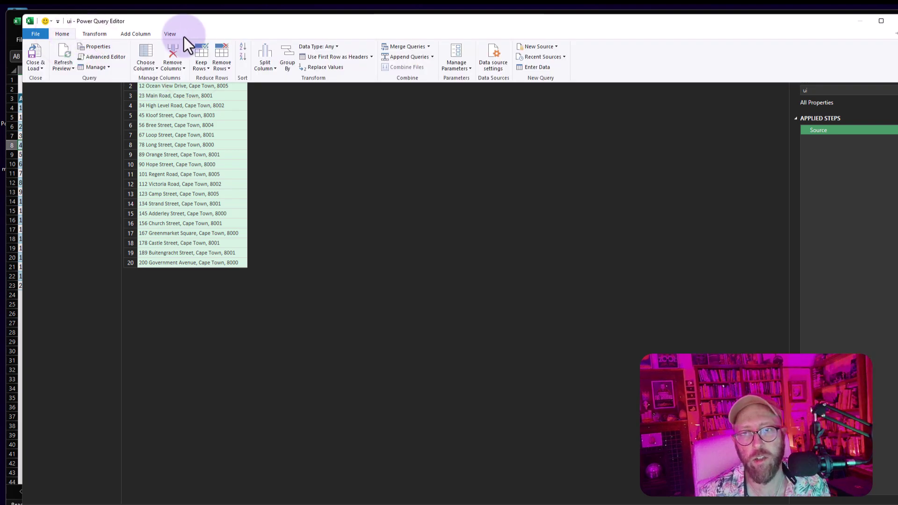
pyautogui.click(271, 69)
pyautogui.click(286, 82)
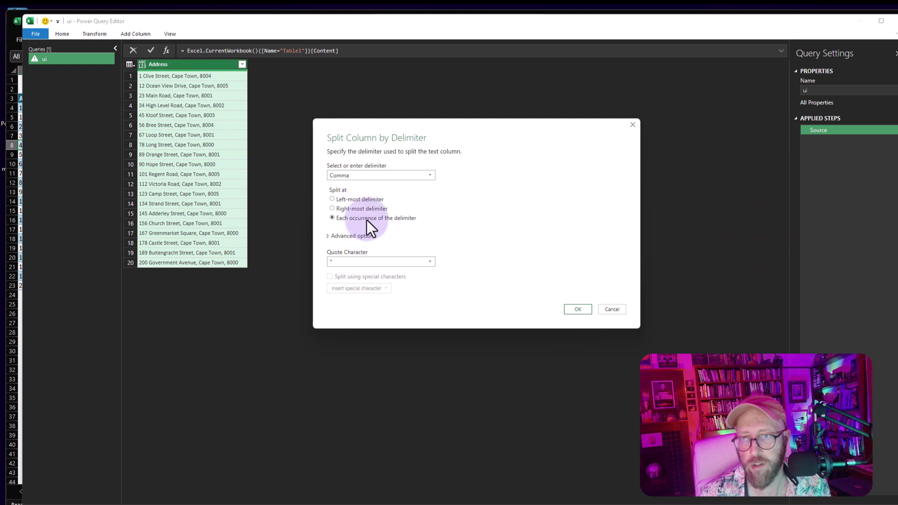
pyautogui.click(579, 309)
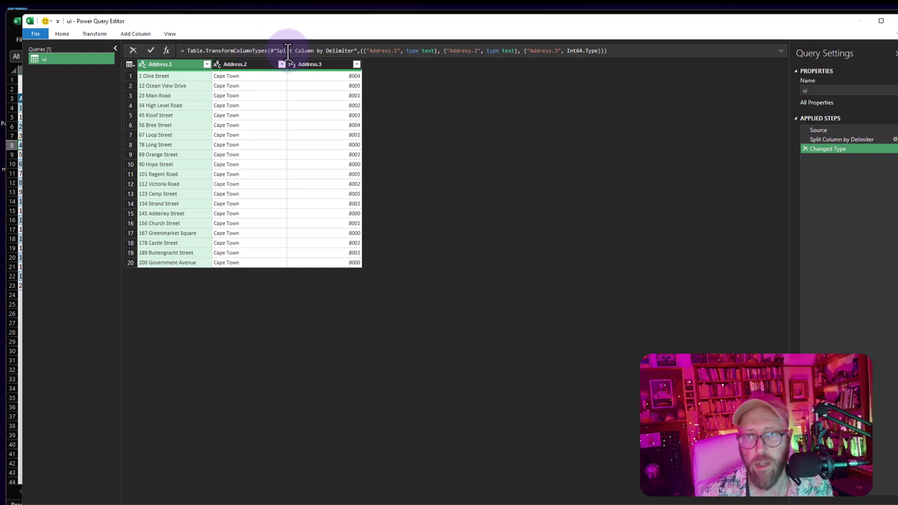
# Step: Note the hard-coded column list, then close and load the result to a new sheet
pyautogui.click(363, 50)
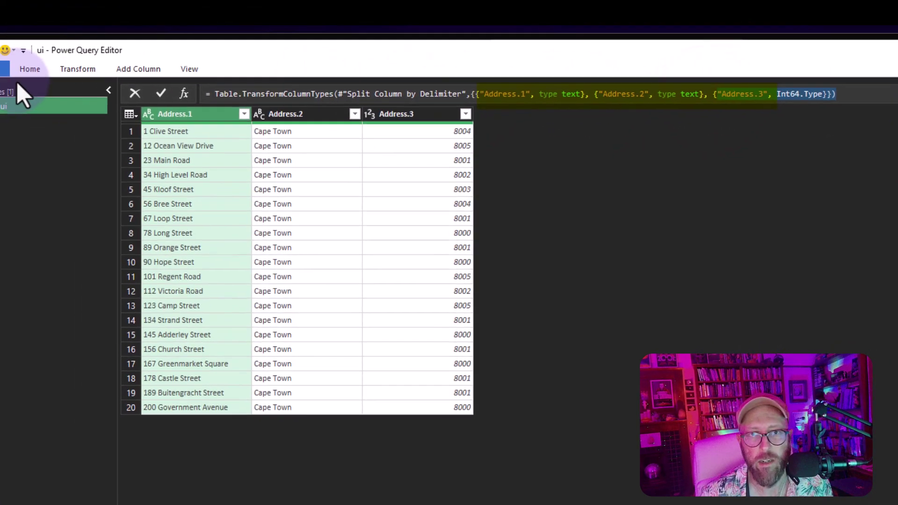
pyautogui.click(14, 75)
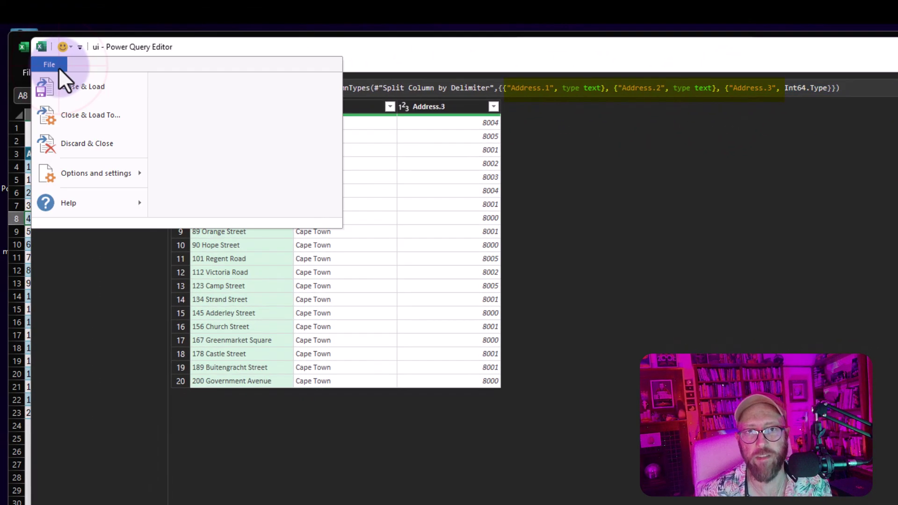
pyautogui.click(131, 119)
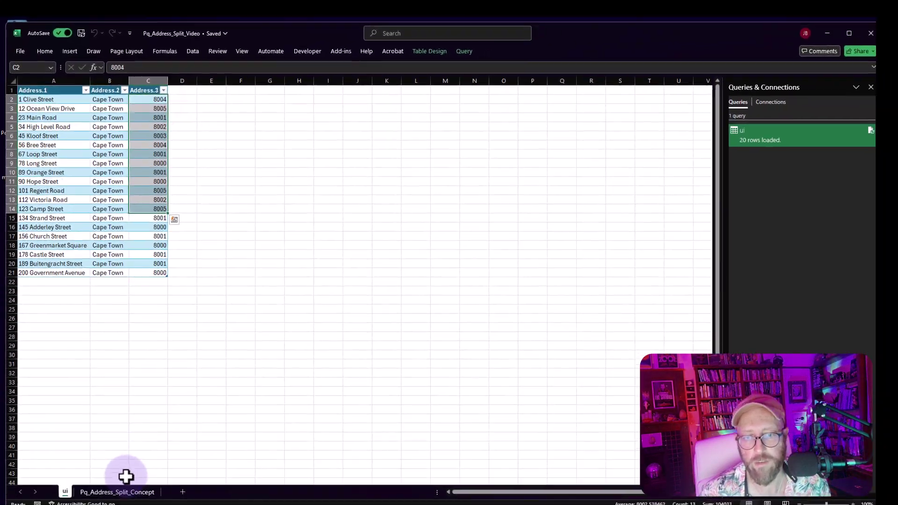
# Step: Append an extra ',xxx' part to the last source address in A23
pyautogui.click(124, 487)
pyautogui.click(145, 288)
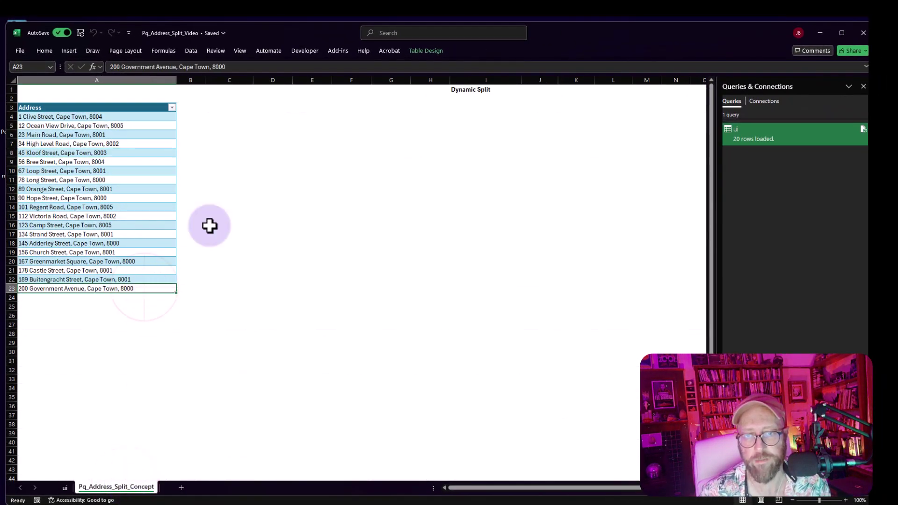
pyautogui.write('x')
pyautogui.press('Return')
pyautogui.press('Return')
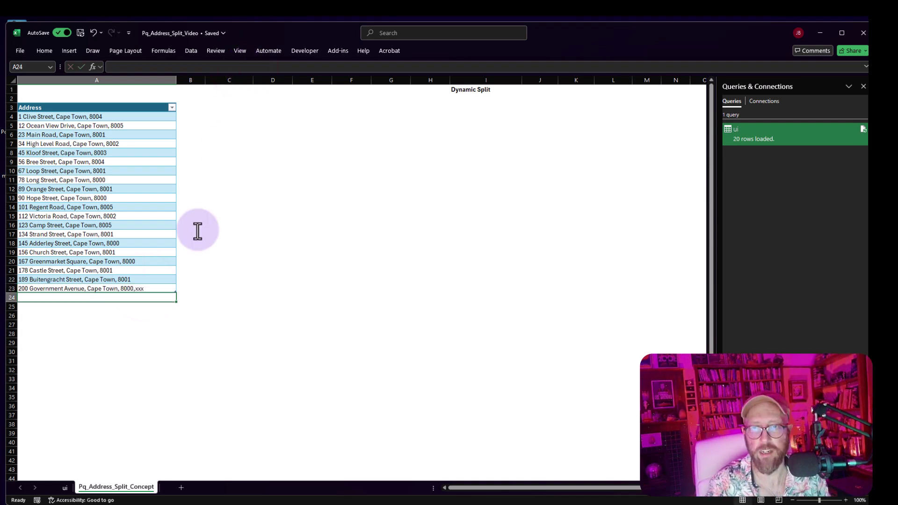
# Step: Refresh the ui table, which keeps three columns, and reopen the ui query for editing
pyautogui.click(65, 487)
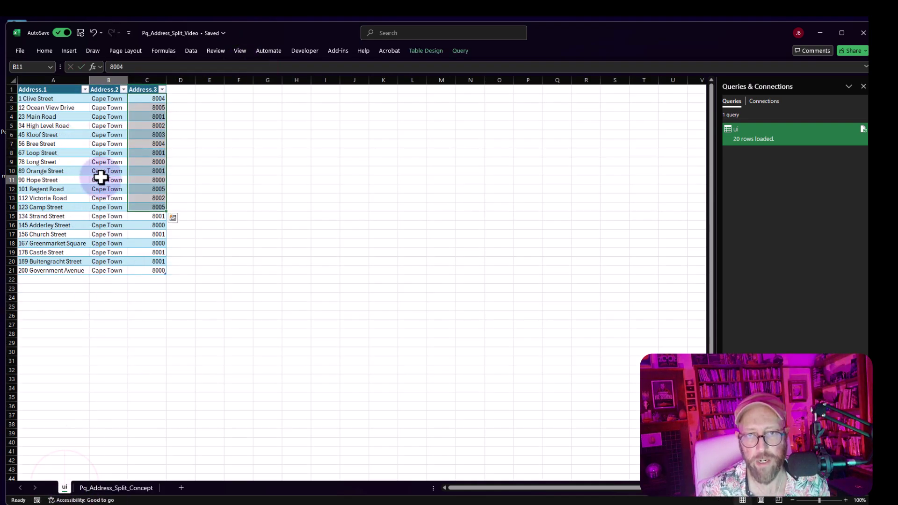
pyautogui.rightClick(101, 178)
pyautogui.click(139, 281)
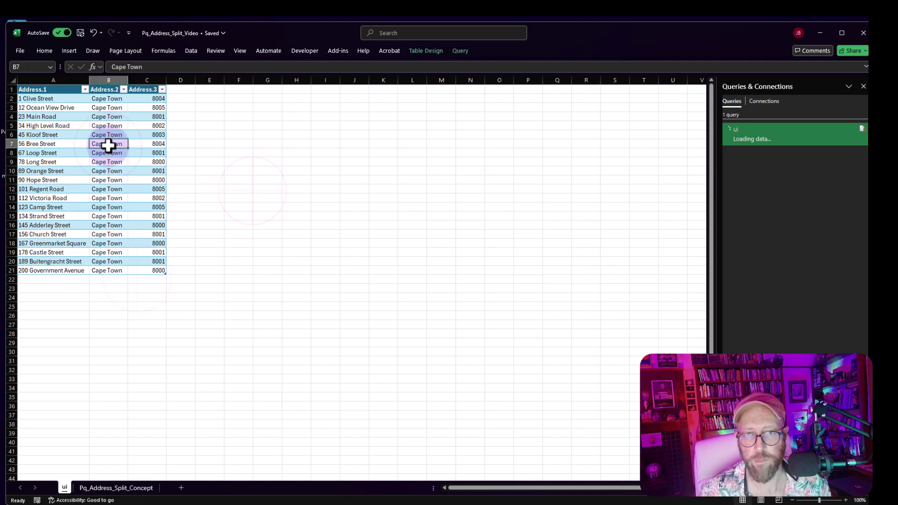
pyautogui.click(239, 242)
pyautogui.doubleClick(773, 133)
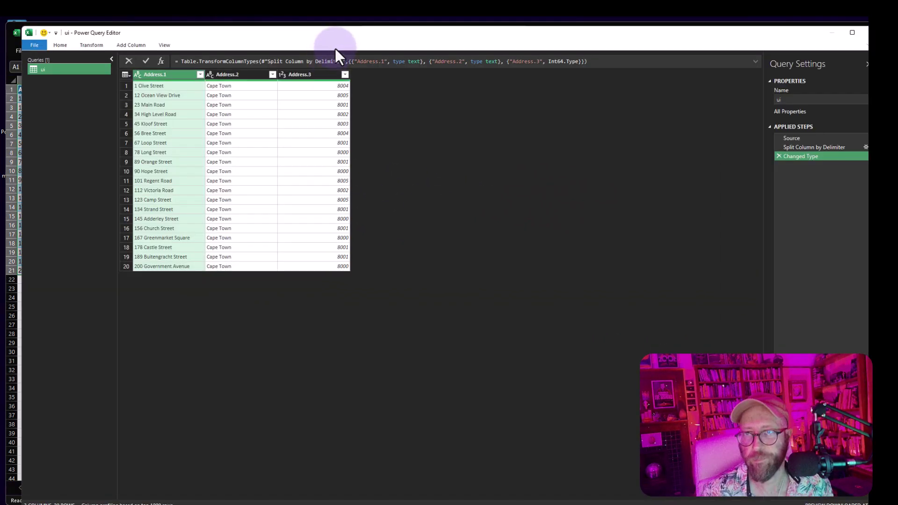
# Step: Duplicate the ui query as ui (2) and delete its Changed Type and Split Column steps
pyautogui.moveTo(335, 44); pyautogui.dragTo(318, 41)
pyautogui.rightClick(65, 82)
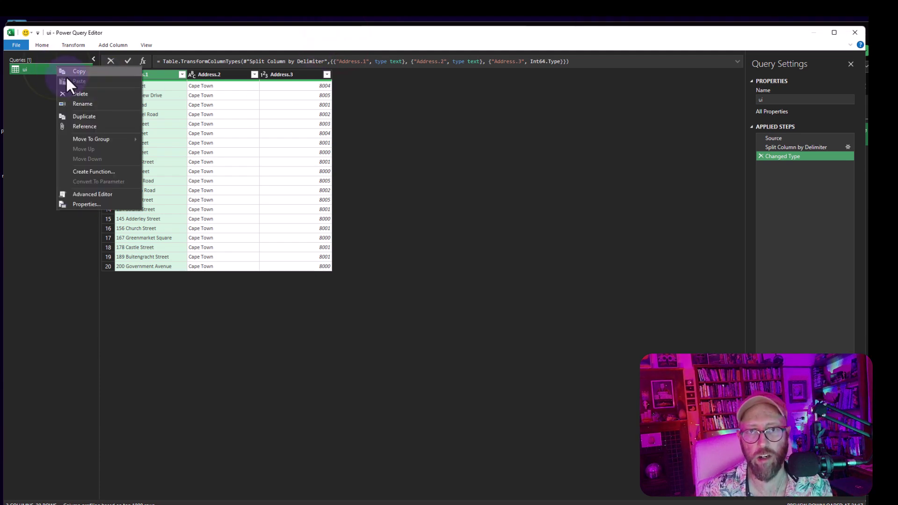
pyautogui.click(84, 116)
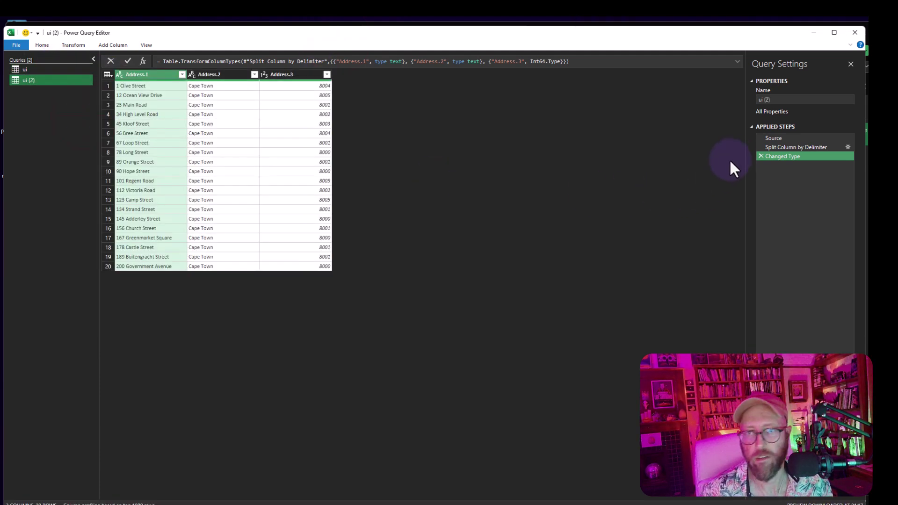
pyautogui.click(760, 156)
pyautogui.click(760, 147)
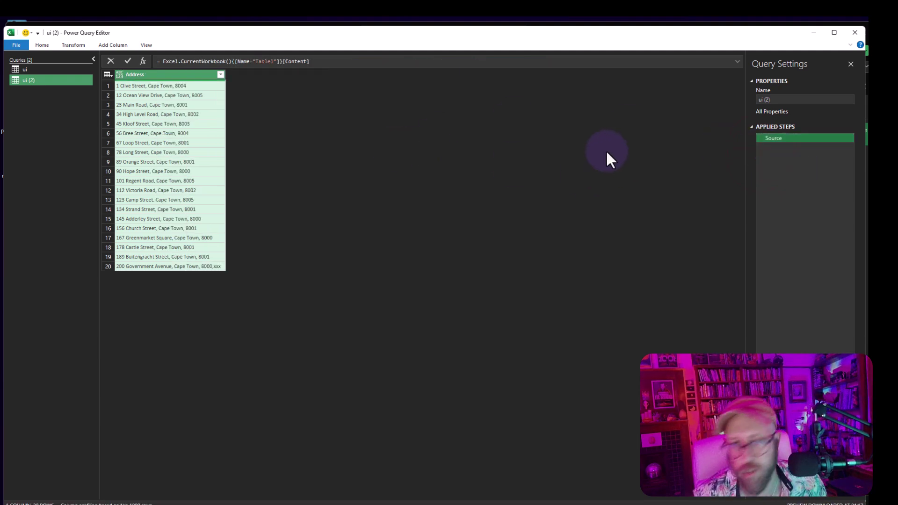
# Step: Write the custom column formula = Text.Split([Address],",")
pyautogui.click(100, 47)
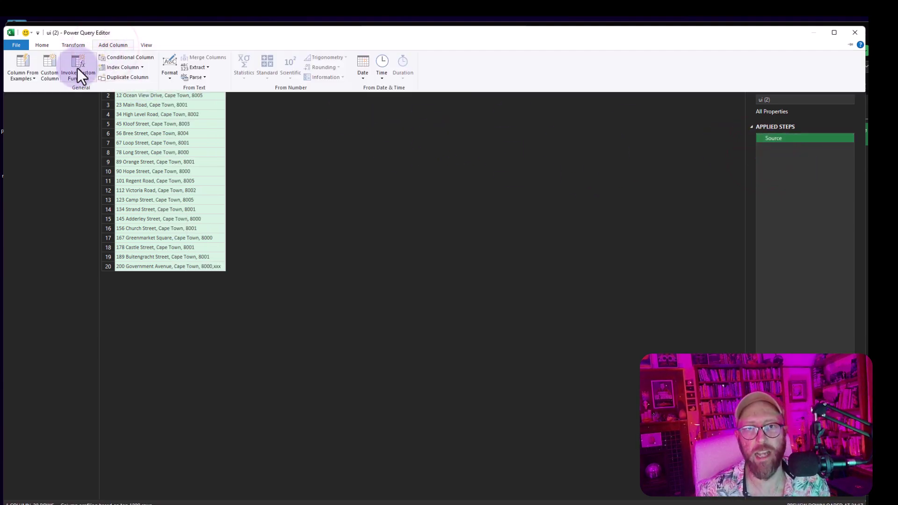
pyautogui.click(260, 201)
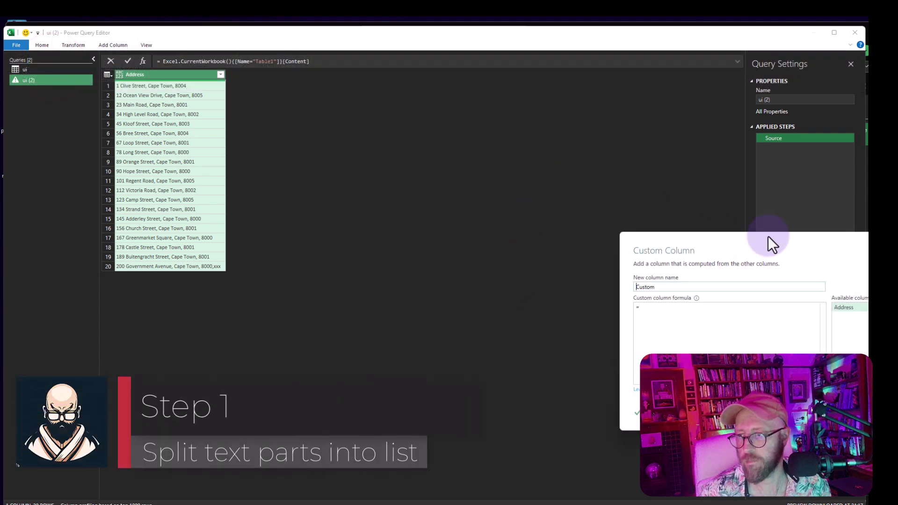
pyautogui.moveTo(768, 237); pyautogui.dragTo(414, 112)
pyautogui.click(326, 194)
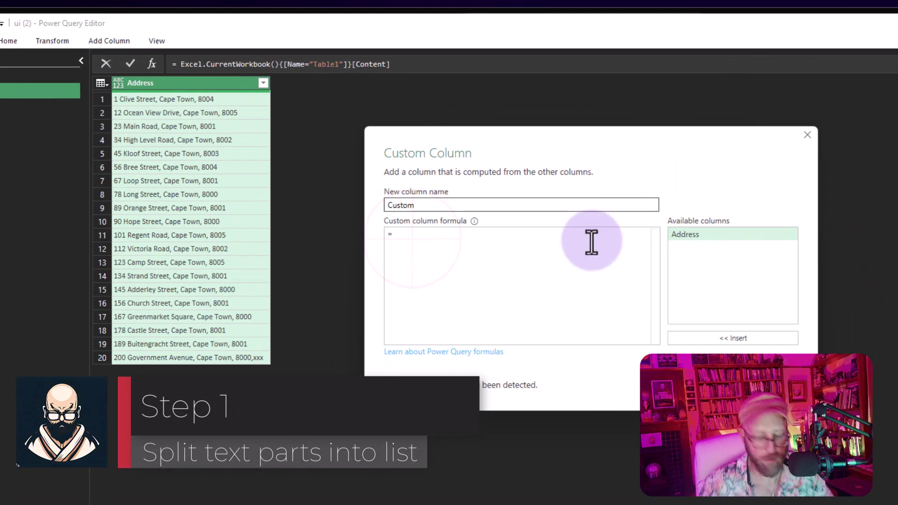
pyautogui.write('te')
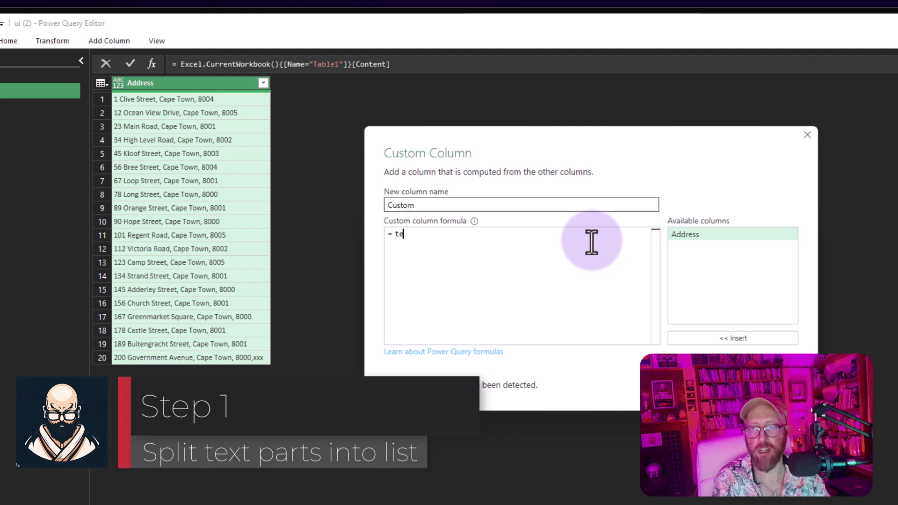
pyautogui.write('xt.Split')
pyautogui.press('Tab')
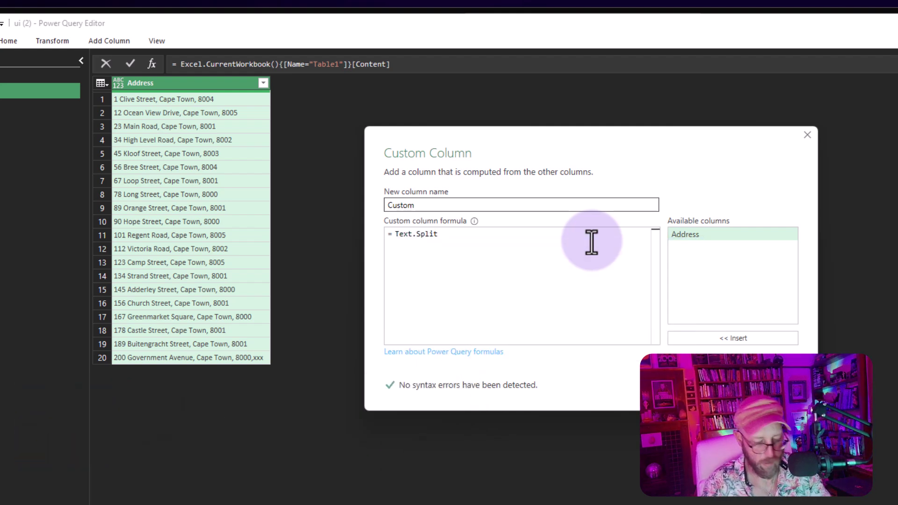
pyautogui.write('(')
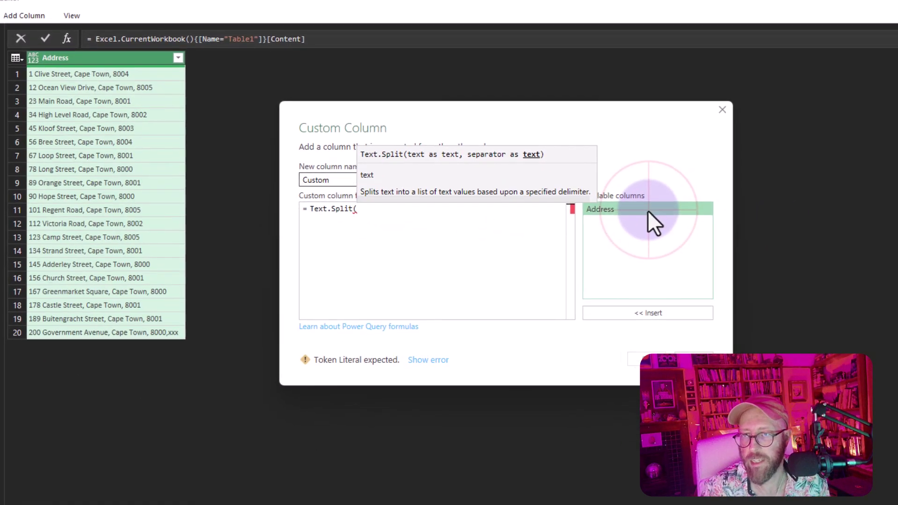
pyautogui.doubleClick(732, 236)
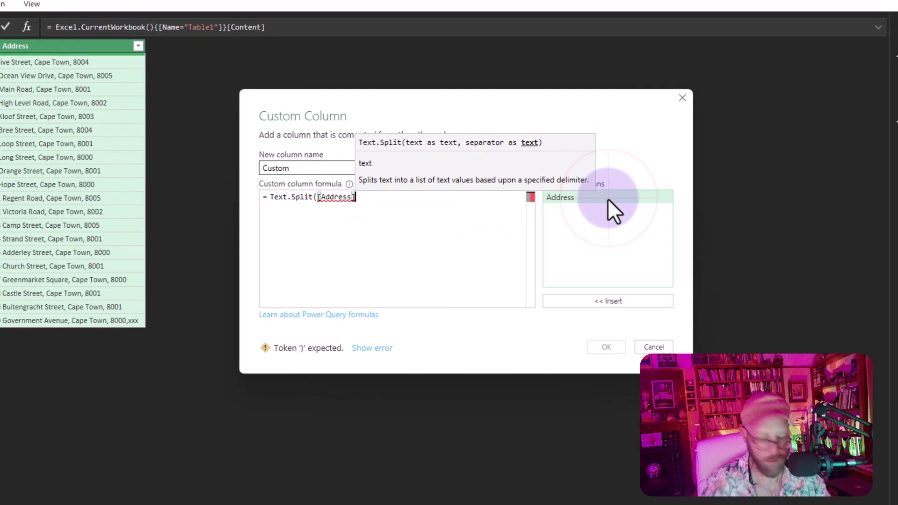
pyautogui.write(',","')
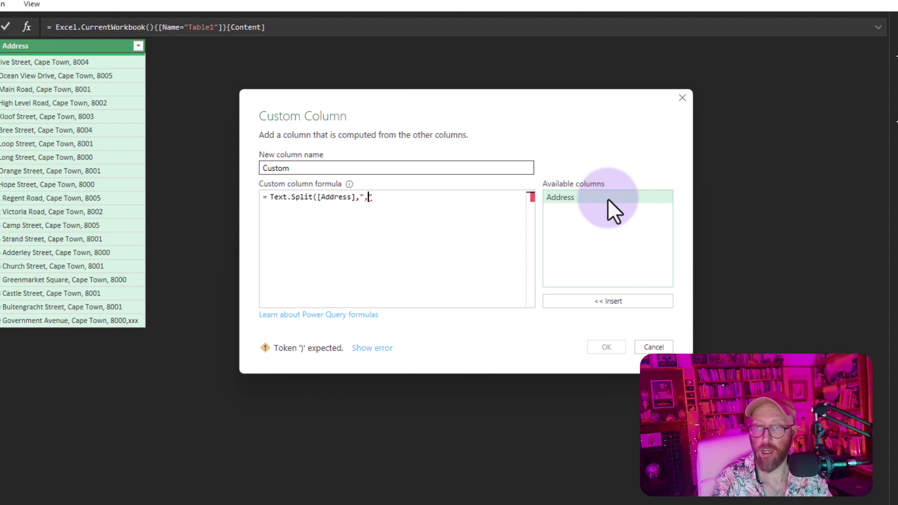
pyautogui.write(')')
pyautogui.press('Return')
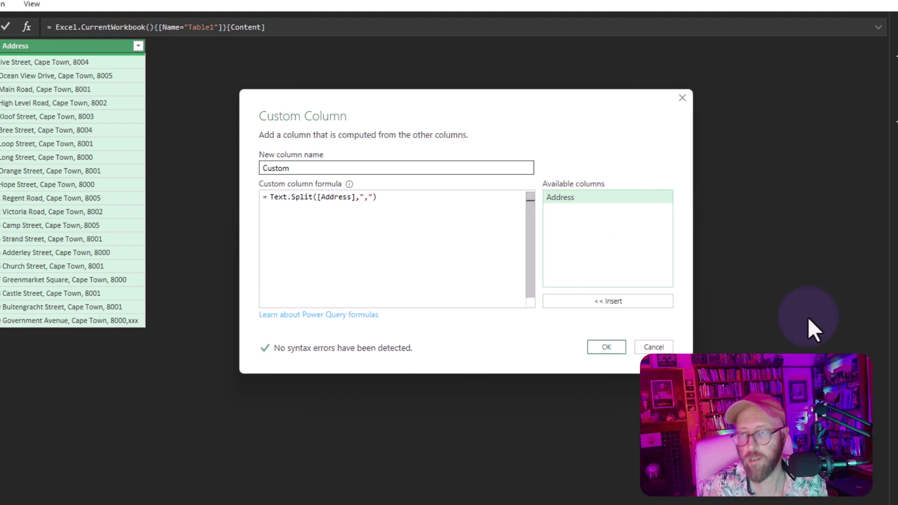
# Step: Add the Custom column and preview its split lists, including row 20's four-item list
pyautogui.click(599, 306)
pyautogui.click(264, 49)
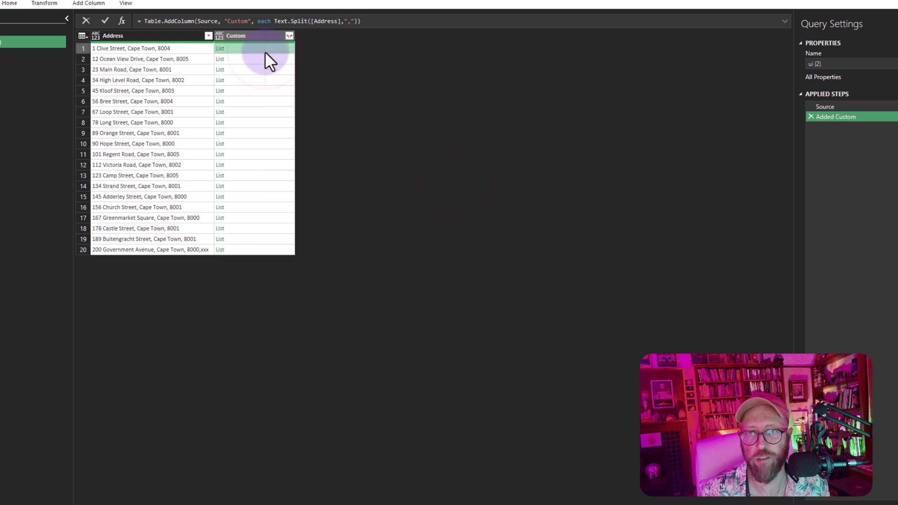
pyautogui.moveTo(272, 450); pyautogui.dragTo(259, 306)
pyautogui.click(177, 49)
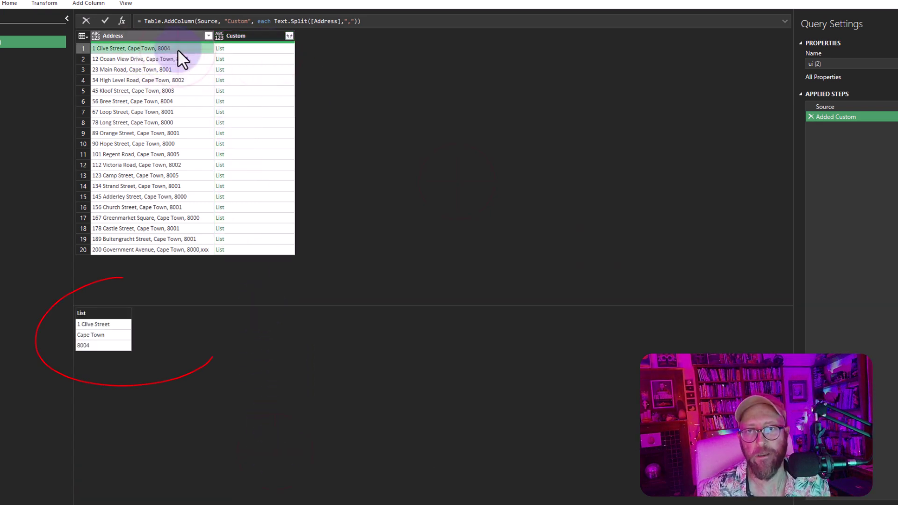
pyautogui.click(259, 47)
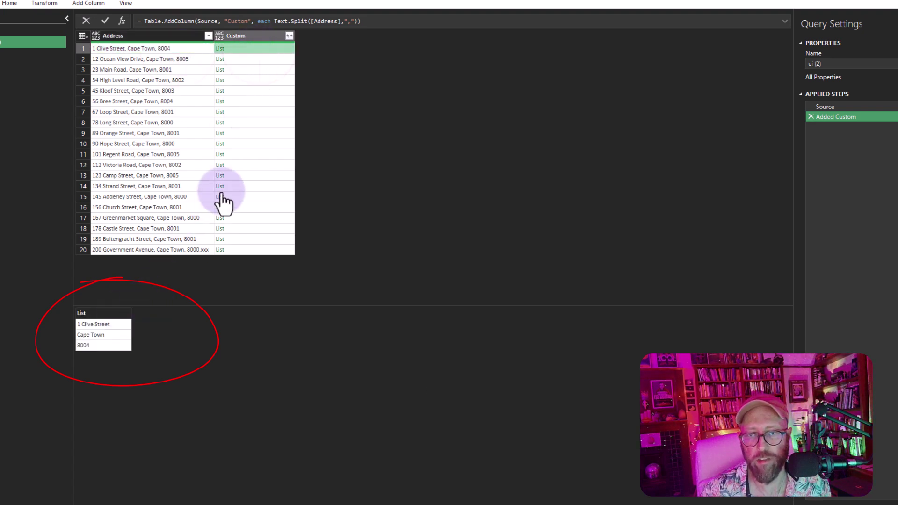
pyautogui.click(245, 197)
pyautogui.click(249, 249)
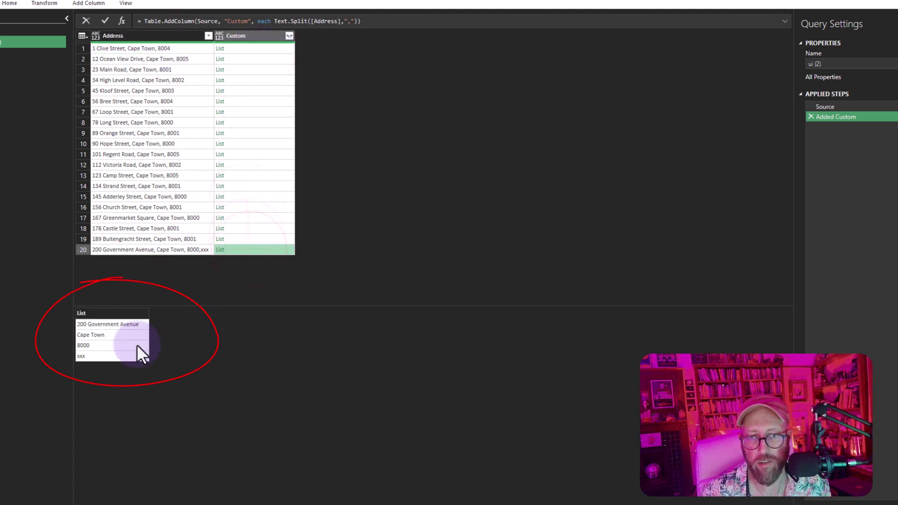
pyautogui.moveTo(229, 243); pyautogui.dragTo(263, 133)
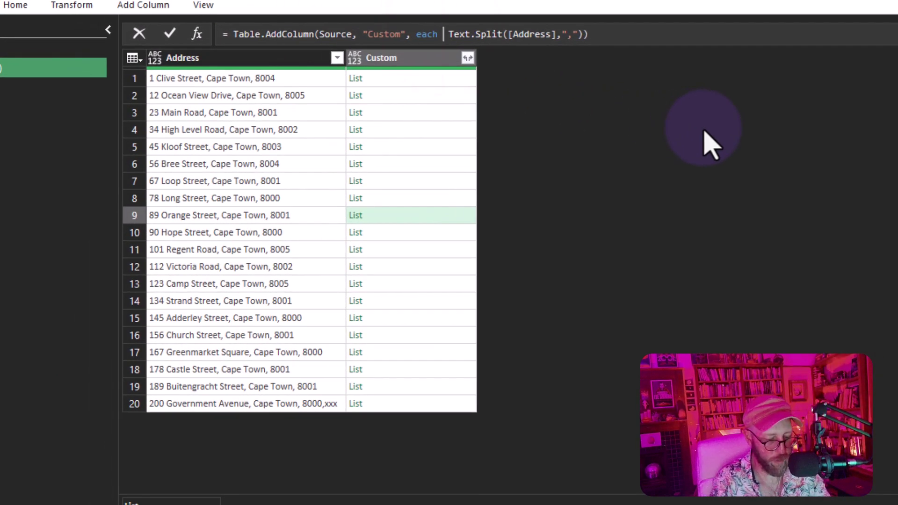
# Step: Wrap the Text.Split call in Table.FromRows({ … }) in the formula bar
pyautogui.write('tablefrom')
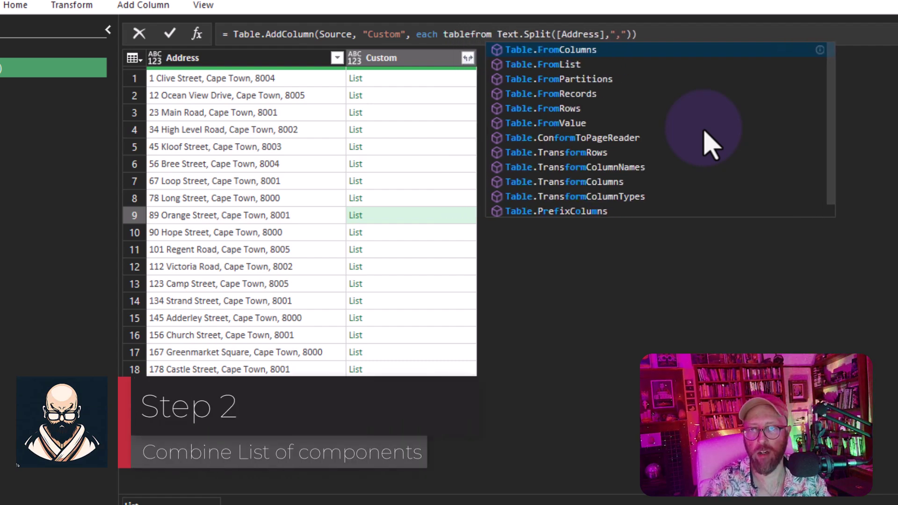
pyautogui.press('Down')
pyautogui.press('Tab')
pyautogui.write('(')
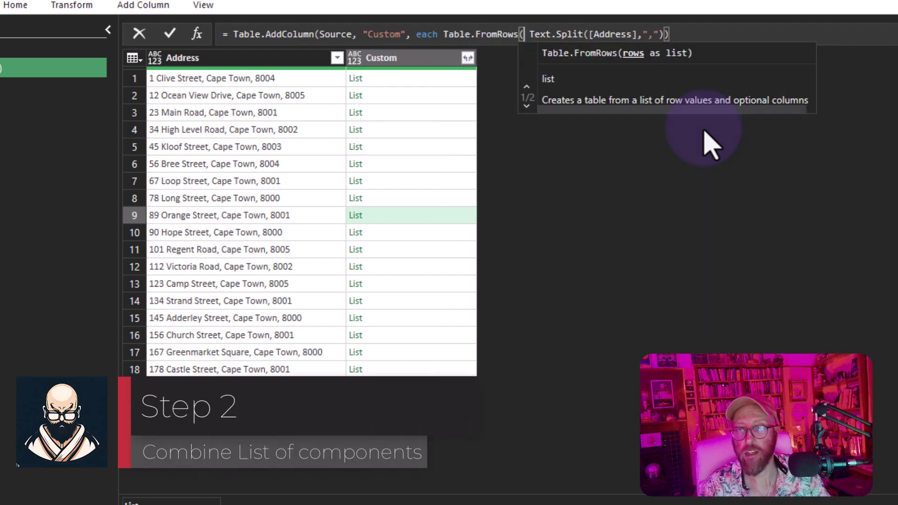
pyautogui.press('End')
pyautogui.write(')')
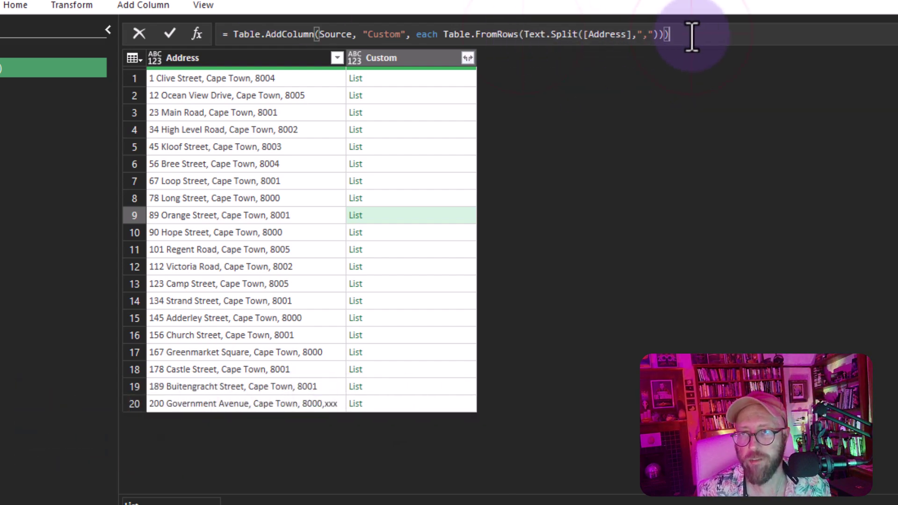
pyautogui.press('Return')
# Step: Inspect the first row's error and append [Custom] to return only that column
pyautogui.click(428, 80)
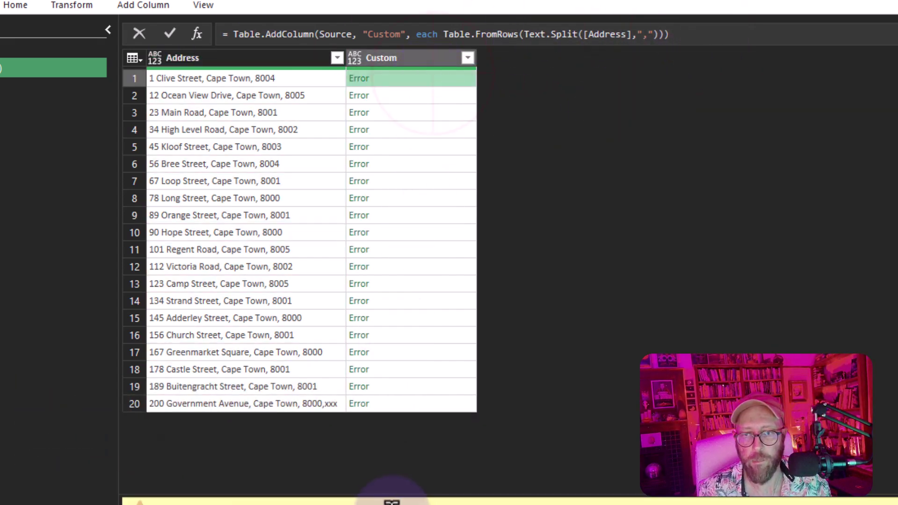
pyautogui.click(524, 34)
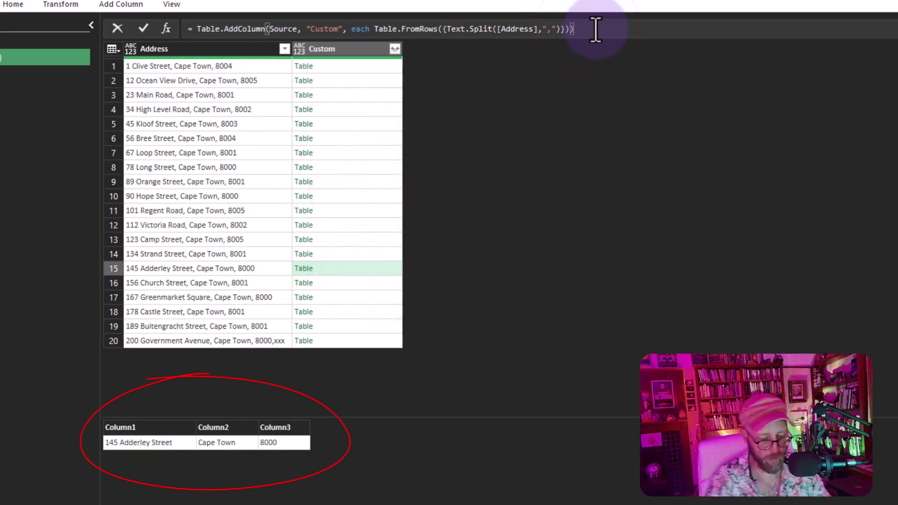
pyautogui.press('Return')
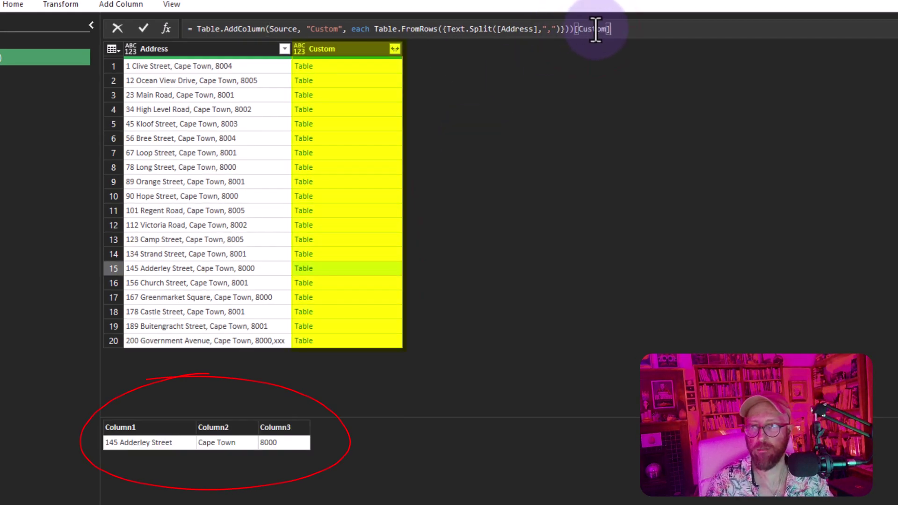
# Step: Wrap the formula in Table.Combine( … ) to merge the rows into one table
pyautogui.click(193, 29)
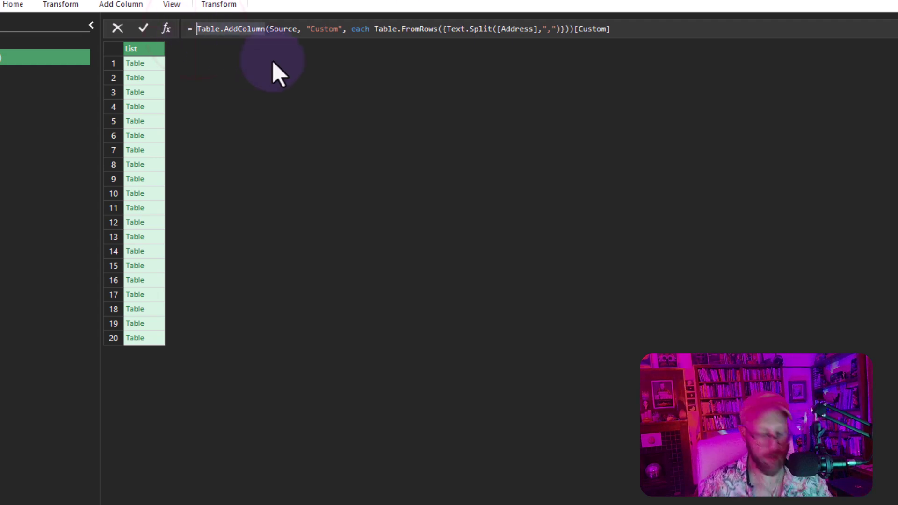
pyautogui.write('tablecom')
pyautogui.press('Tab')
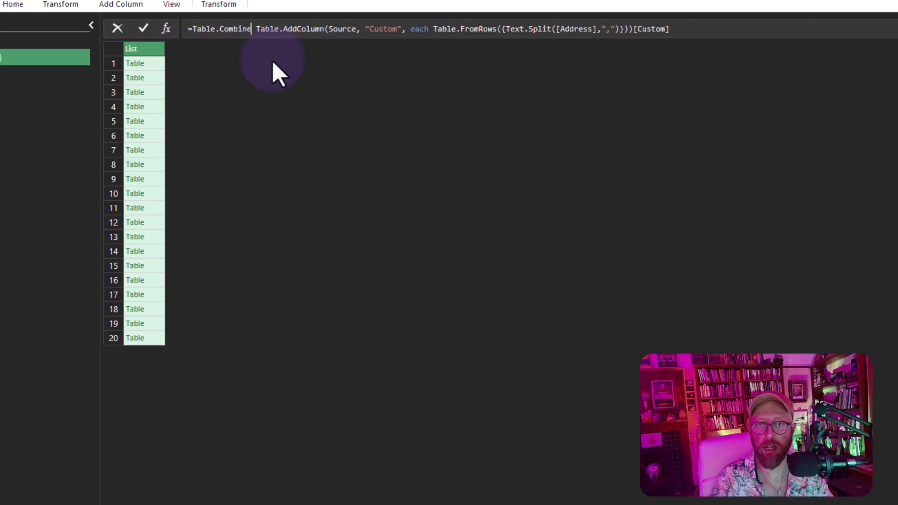
pyautogui.write('(')
pyautogui.press('Delete')
pyautogui.press('End')
pyautogui.write(')')
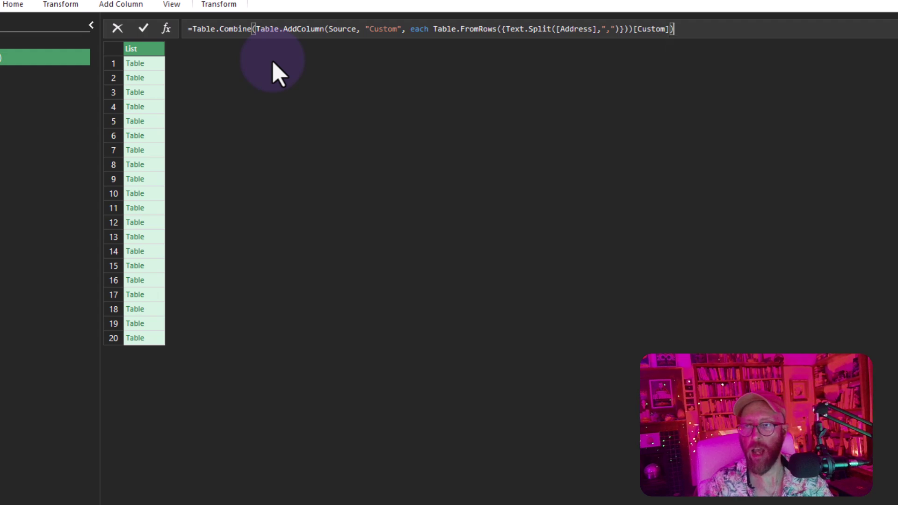
pyautogui.press('Return')
# Step: Check the combined Column1–Column4 values, with xxx only in row 20's Column4
pyautogui.click(287, 181)
pyautogui.click(399, 196)
pyautogui.click(374, 152)
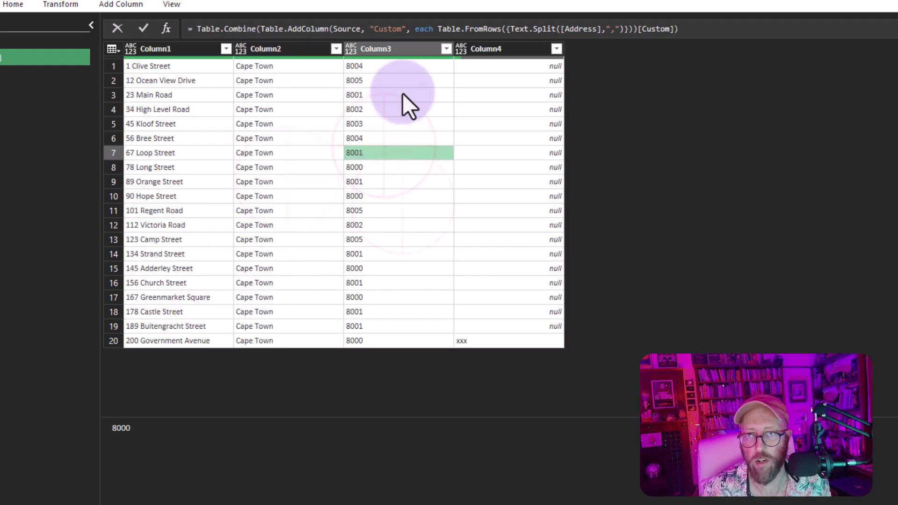
pyautogui.click(505, 66)
pyautogui.click(495, 297)
pyautogui.click(269, 340)
pyautogui.click(498, 341)
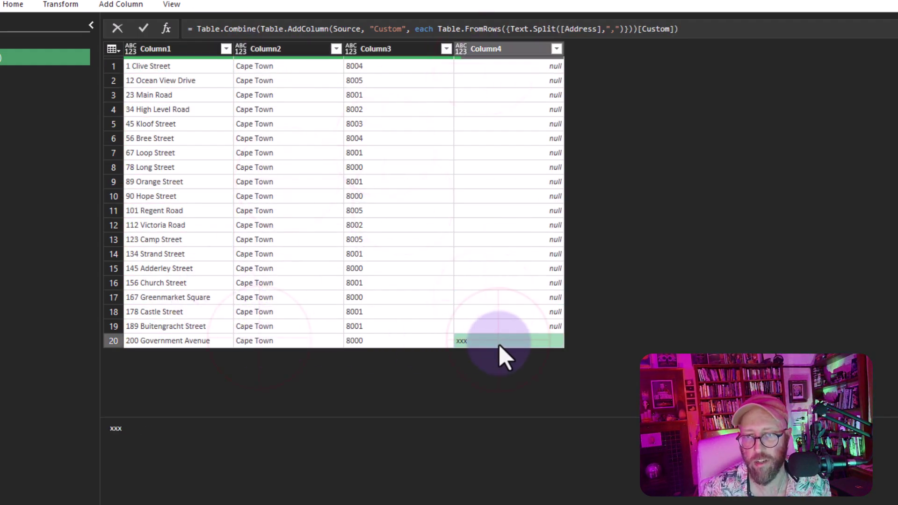
pyautogui.click(369, 341)
pyautogui.click(245, 338)
pyautogui.click(349, 310)
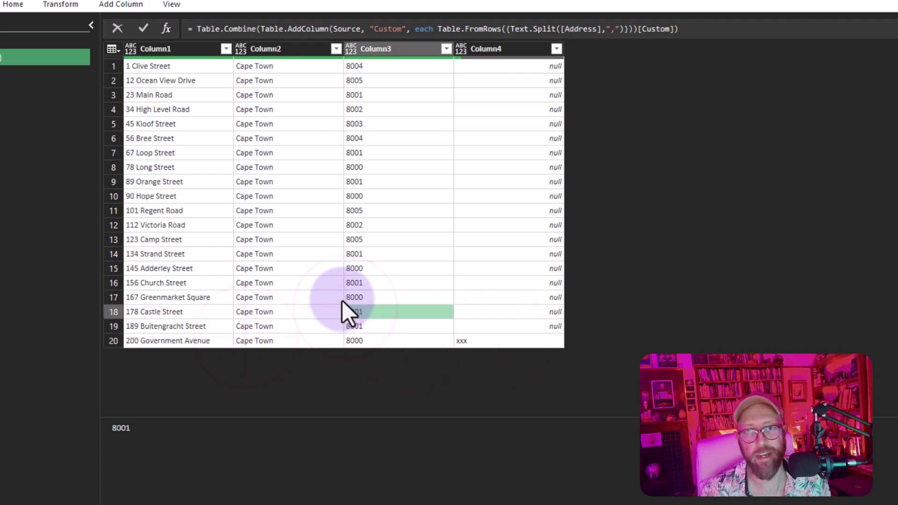
# Step: Examine the Table.FromRows part of the formula and the generic Column1–Column4 names
pyautogui.click(419, 29)
pyautogui.moveTo(440, 29); pyautogui.dragTo(692, 29)
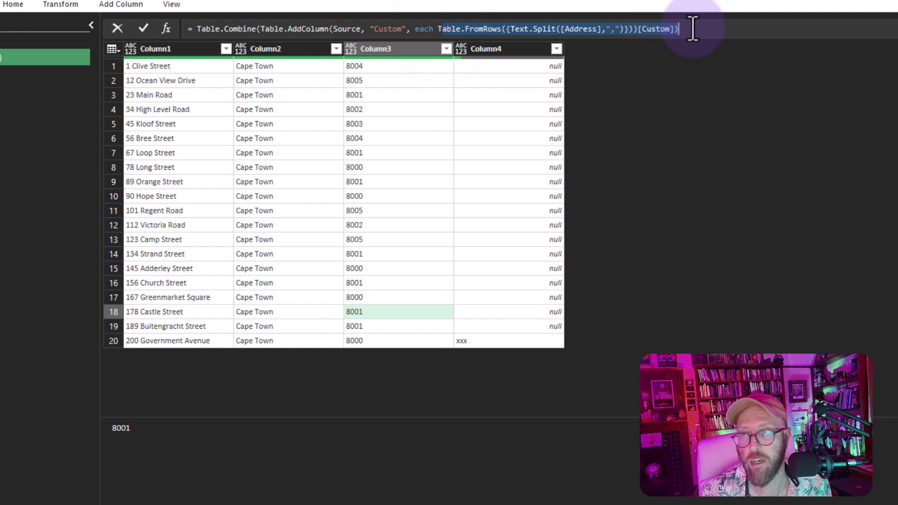
pyautogui.click(704, 32)
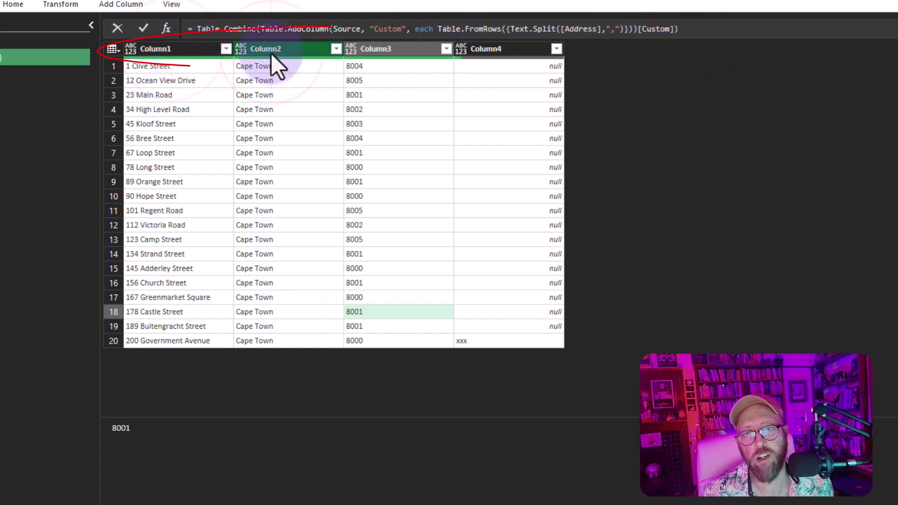
pyautogui.click(403, 50)
pyautogui.click(500, 51)
pyautogui.click(186, 50)
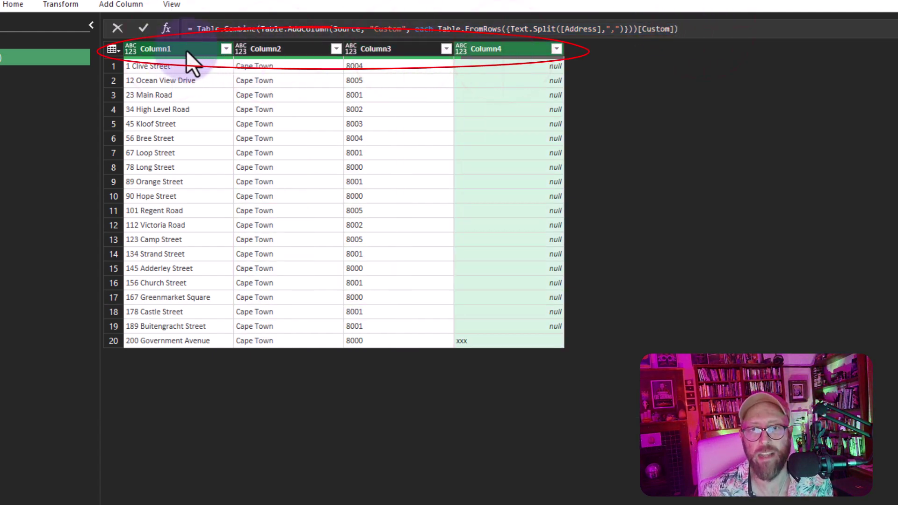
pyautogui.click(259, 51)
pyautogui.click(435, 50)
pyautogui.click(498, 49)
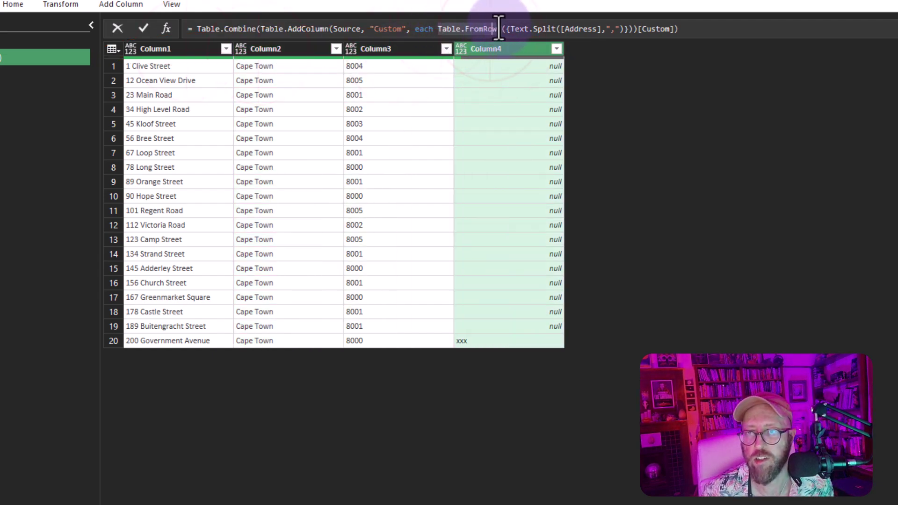
pyautogui.click(443, 29)
pyautogui.moveTo(439, 29); pyautogui.dragTo(501, 29)
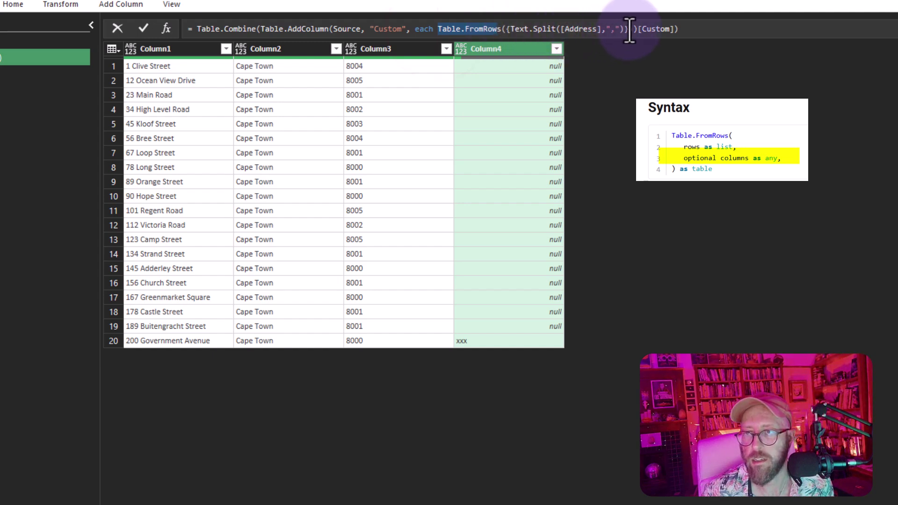
# Step: Revert the test comma edit in the formula bar and commit the formula
pyautogui.click(630, 29)
pyautogui.write(',')
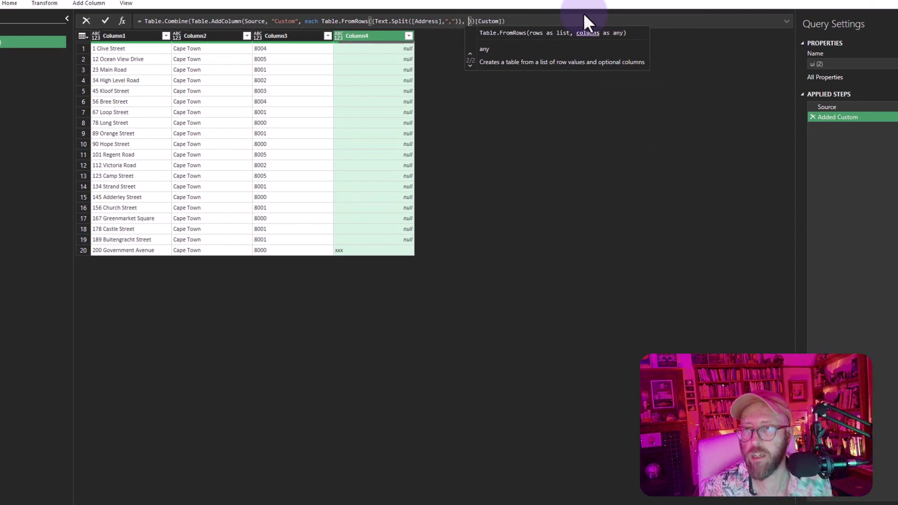
pyautogui.press('BackSpace')
pyautogui.press('BackSpace')
pyautogui.press('End')
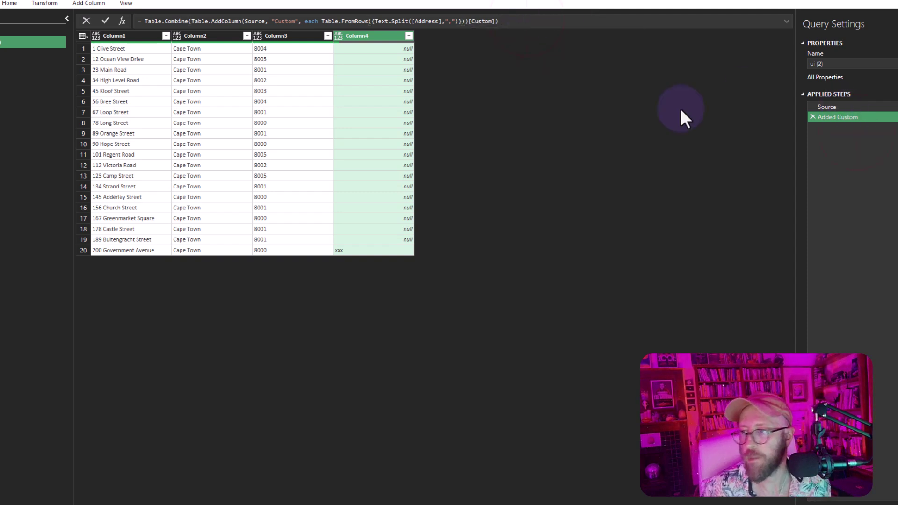
pyautogui.click(105, 22)
# Step: Rename the Added Custom step to SplitNoHeaders and add a new Custom1 step after it
pyautogui.click(842, 116)
pyautogui.press('F2')
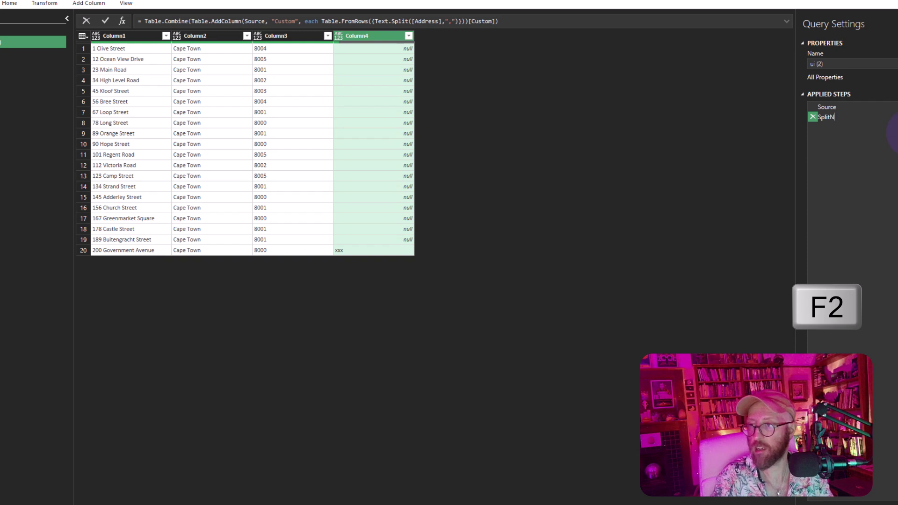
pyautogui.write('SplitNoHeaders')
pyautogui.press('Return')
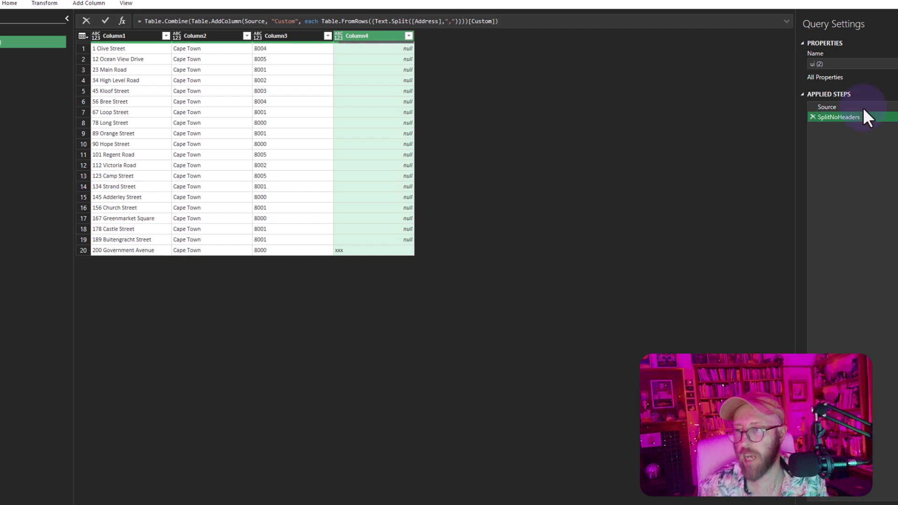
pyautogui.click(121, 21)
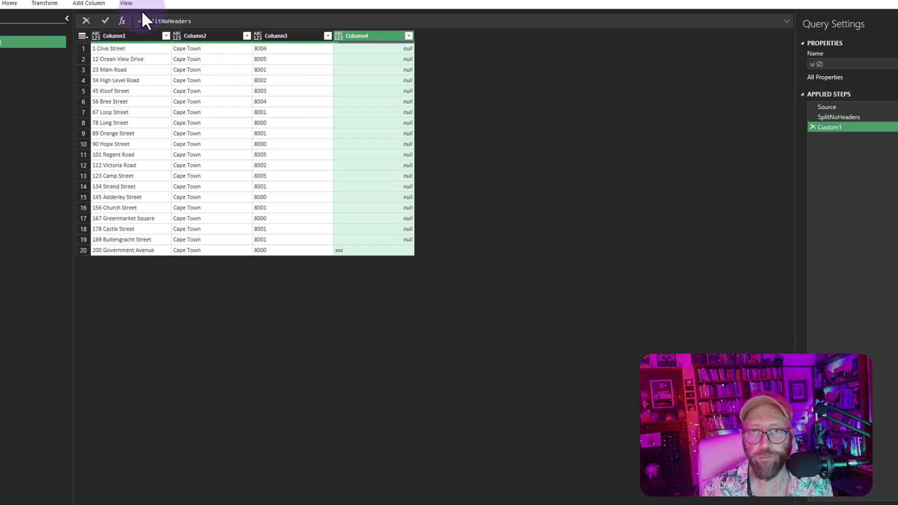
# Step: Change the Custom1 formula to = Source to show the original Address column
pyautogui.press('BackSpace')
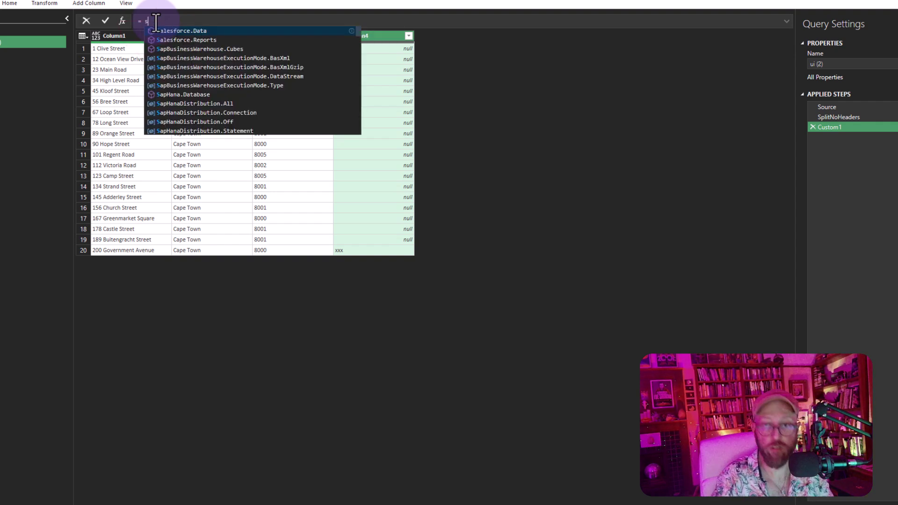
pyautogui.write('Source')
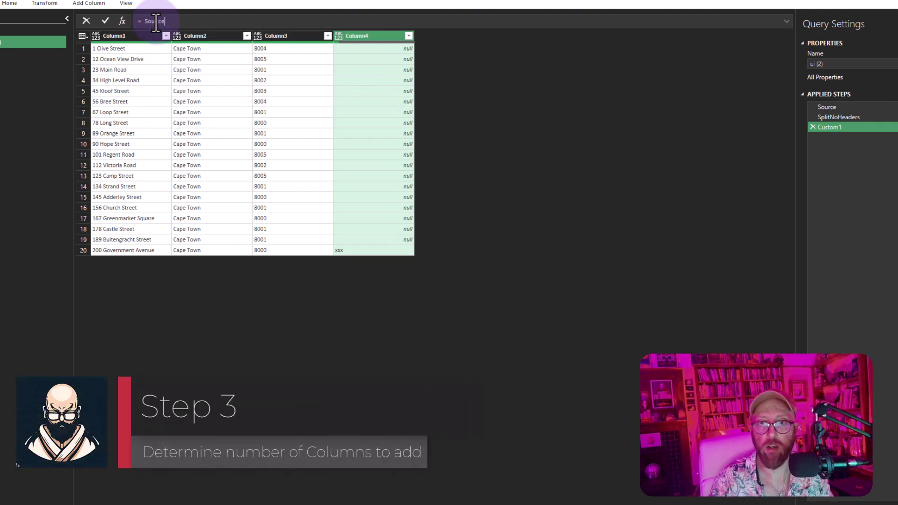
pyautogui.press('Return')
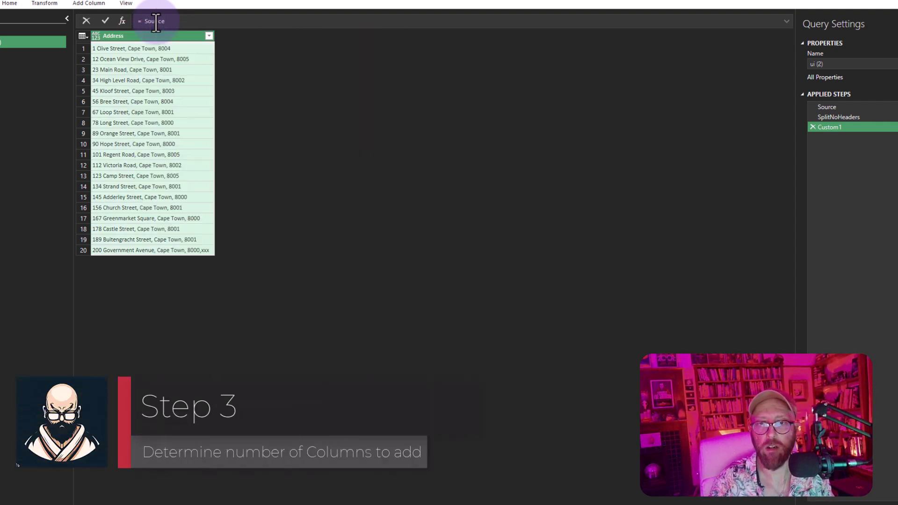
pyautogui.click(175, 51)
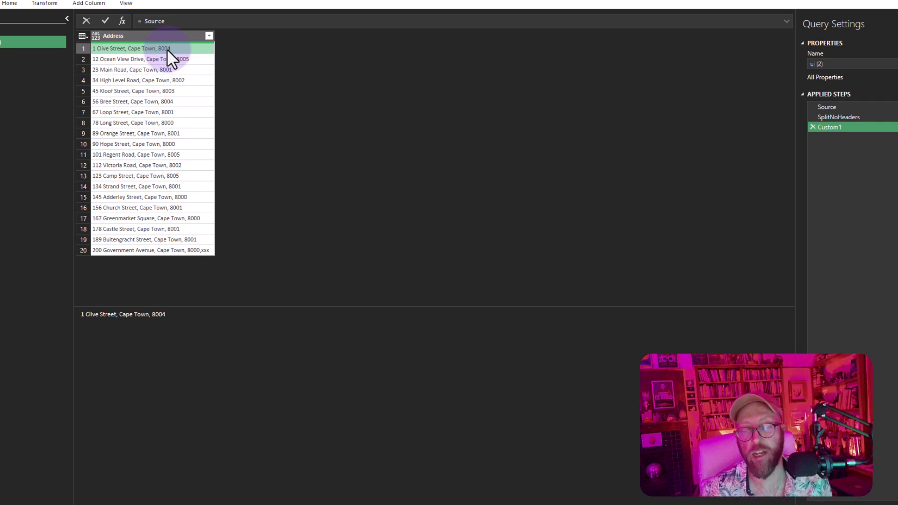
# Step: Add a custom column with the formula Text.PositionOf([Address],",")
pyautogui.click(84, 4)
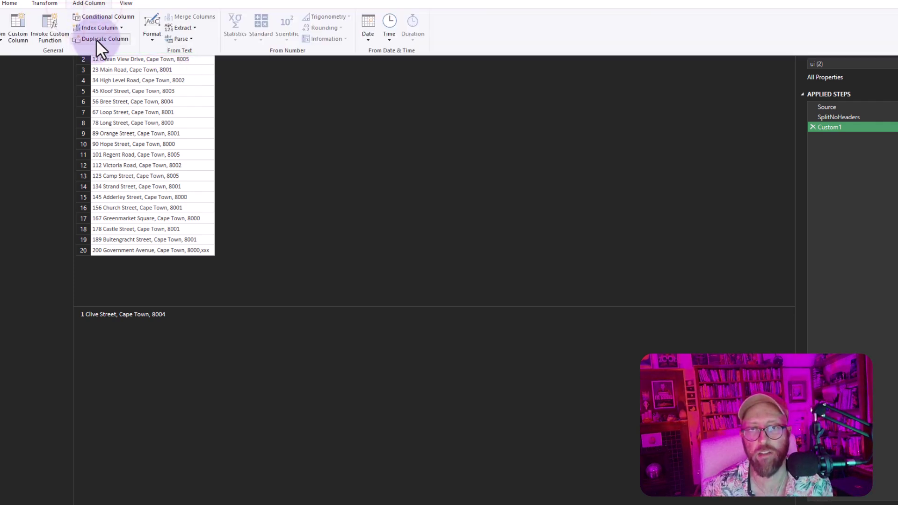
pyautogui.click(391, 101)
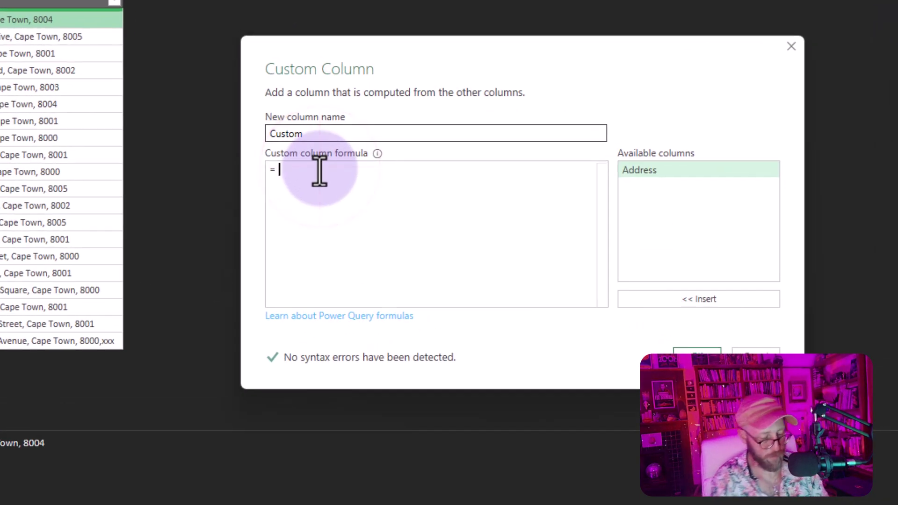
pyautogui.write('xtpos')
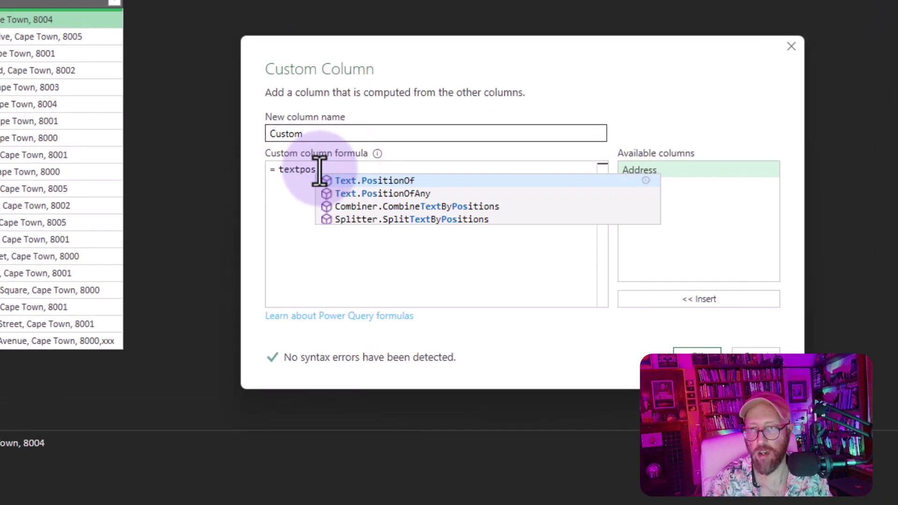
pyautogui.press('Tab')
pyautogui.write('(')
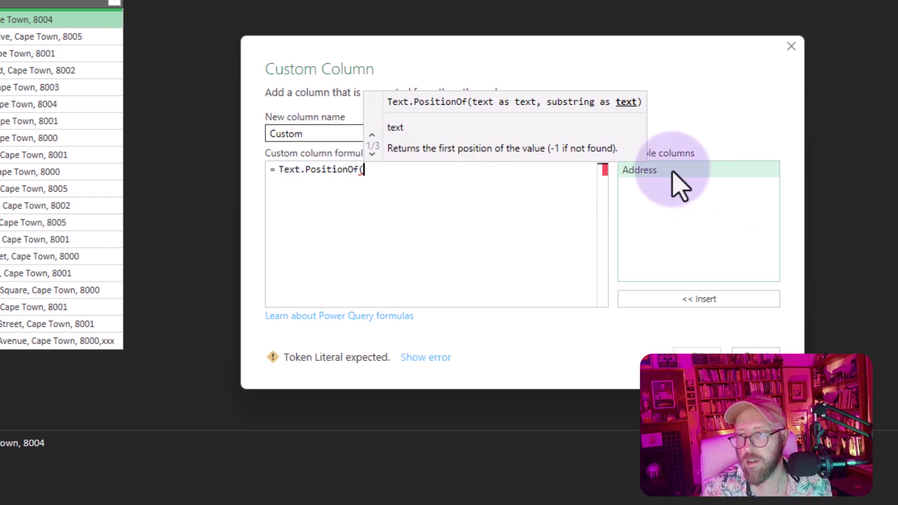
pyautogui.doubleClick(672, 171)
pyautogui.write(',"')
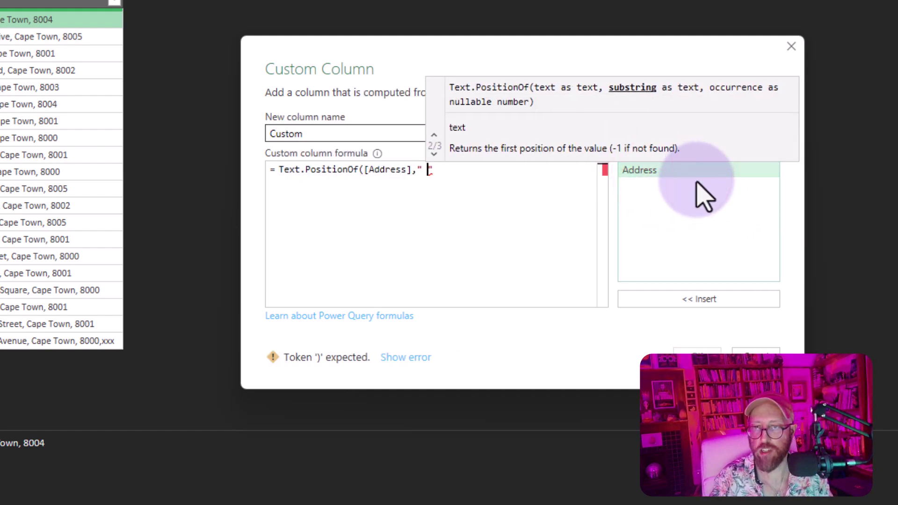
pyautogui.write(',")')
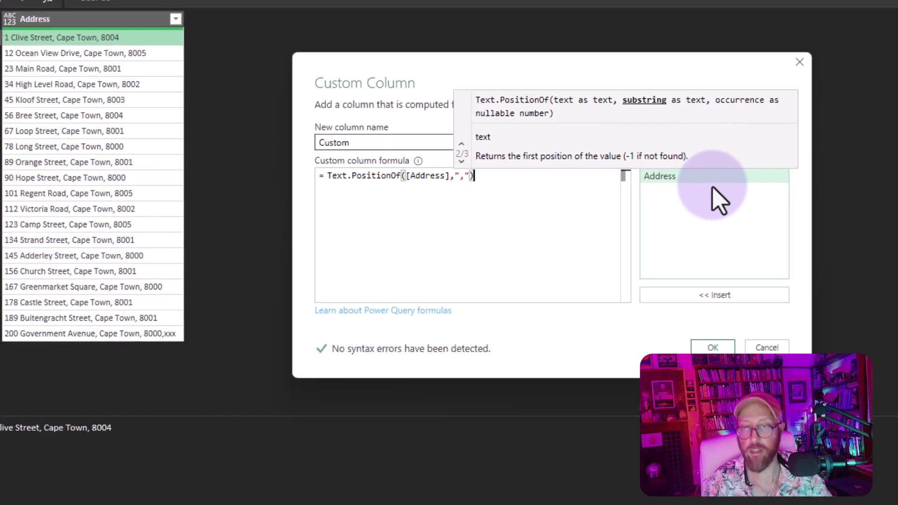
pyautogui.click(697, 357)
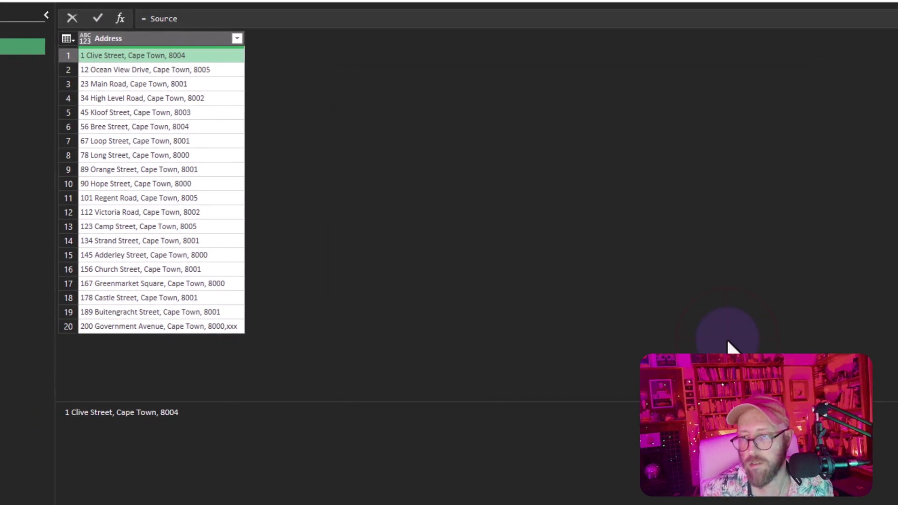
# Step: Check each row's first comma position, 14 for row 1
pyautogui.click(417, 134)
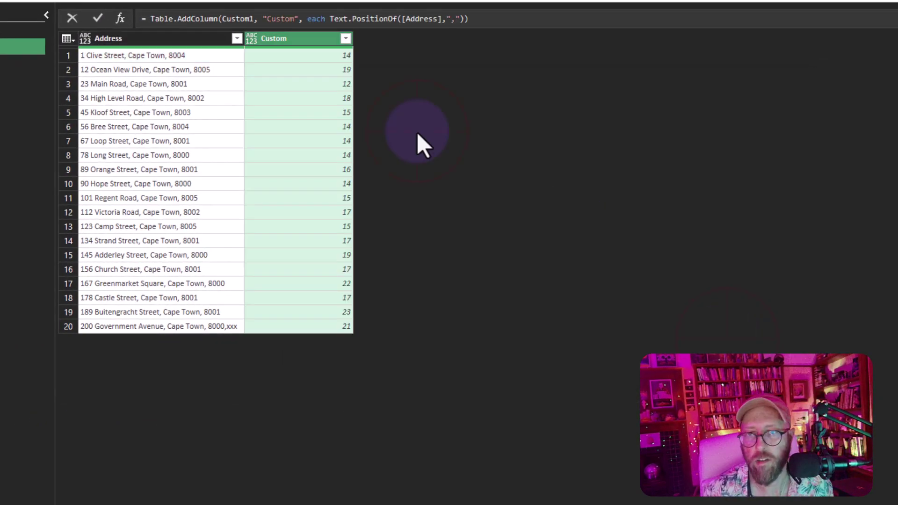
pyautogui.click(327, 56)
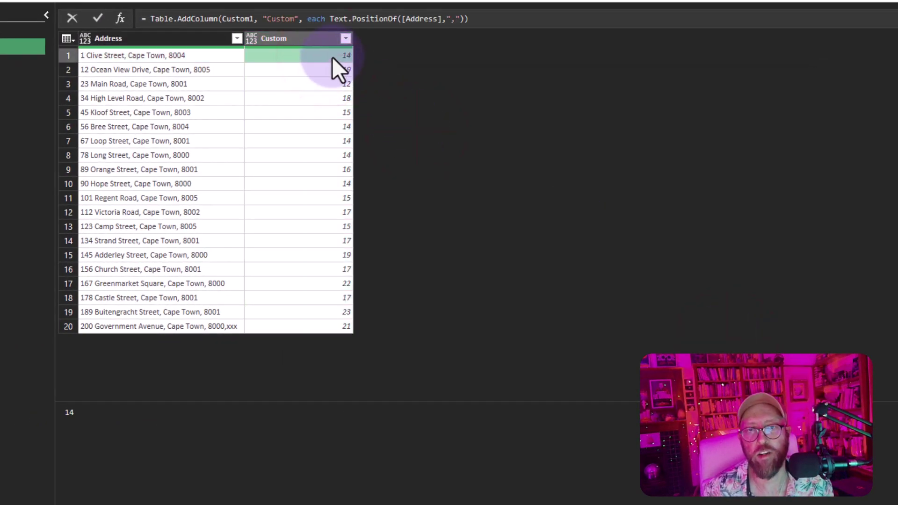
pyautogui.click(282, 69)
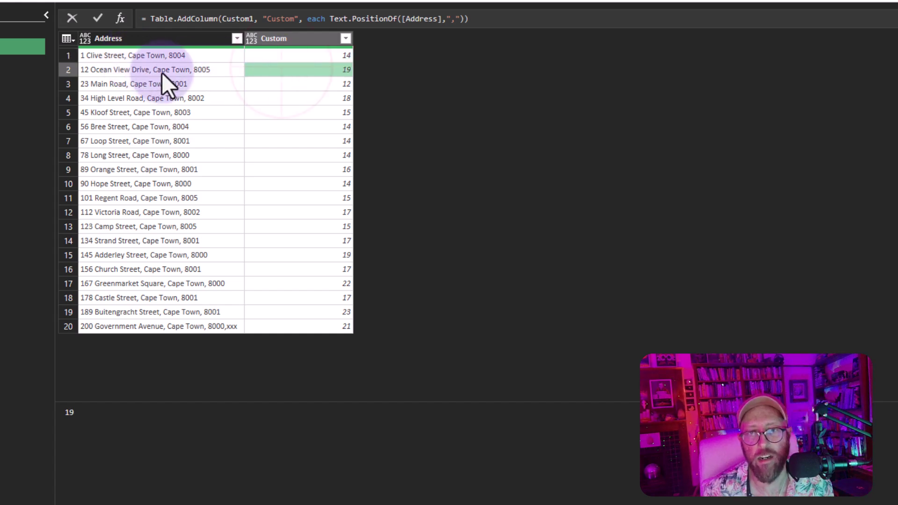
pyautogui.click(287, 84)
pyautogui.click(295, 112)
pyautogui.click(302, 140)
pyautogui.click(305, 69)
pyautogui.click(307, 56)
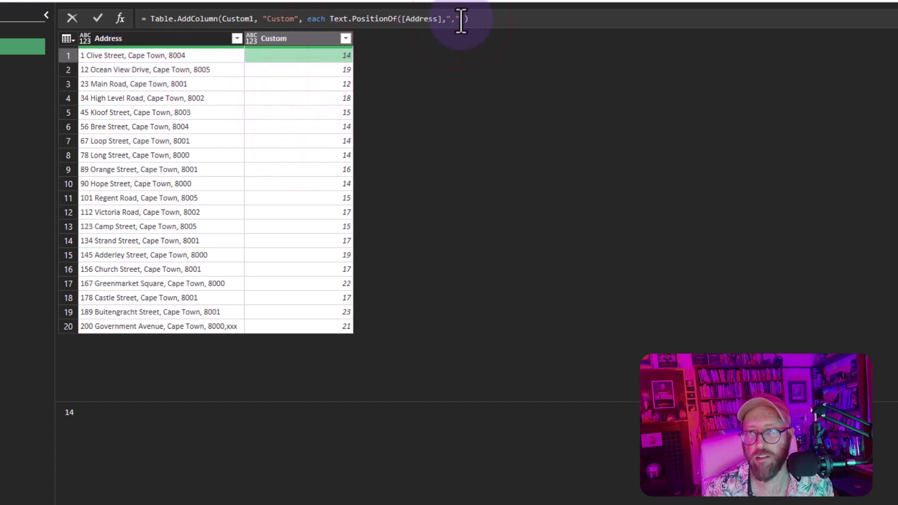
# Step: Change the Custom formula to Text.PositionOf([Address], ",", Occurrence.All)
pyautogui.write(', oc')
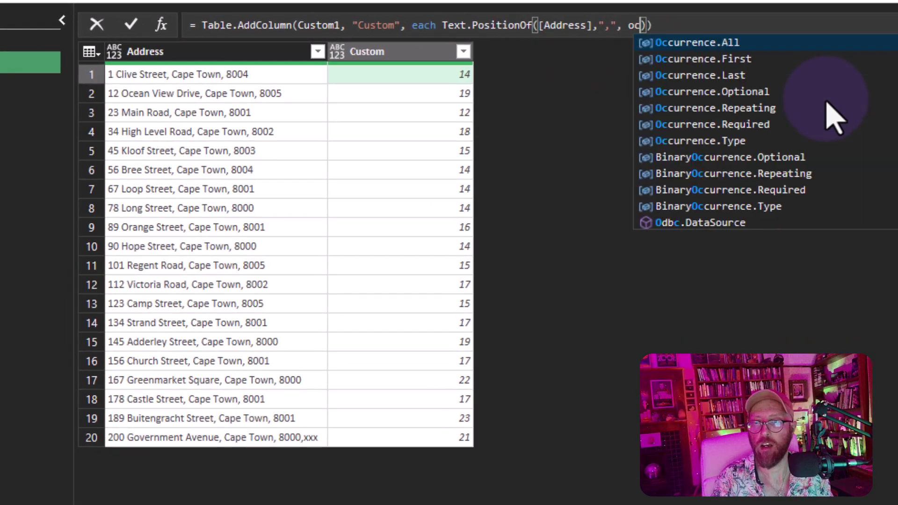
pyautogui.press('Tab')
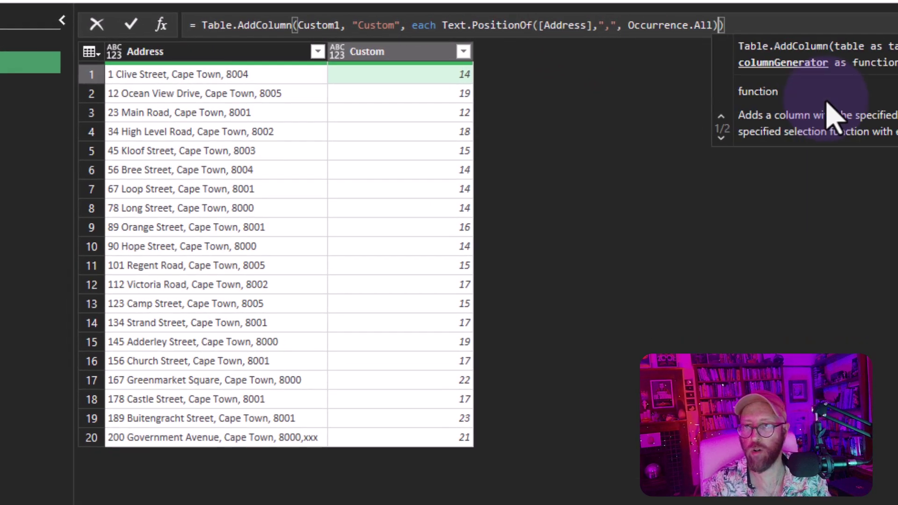
pyautogui.press('Return')
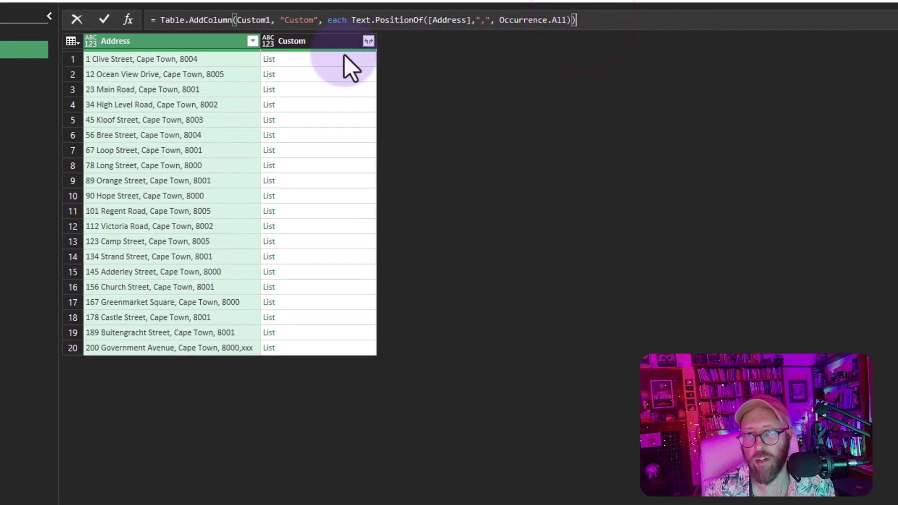
# Step: Enlarge the value preview and check the comma position lists for rows 2, 3, 10 and 12
pyautogui.click(319, 77)
pyautogui.click(371, 439)
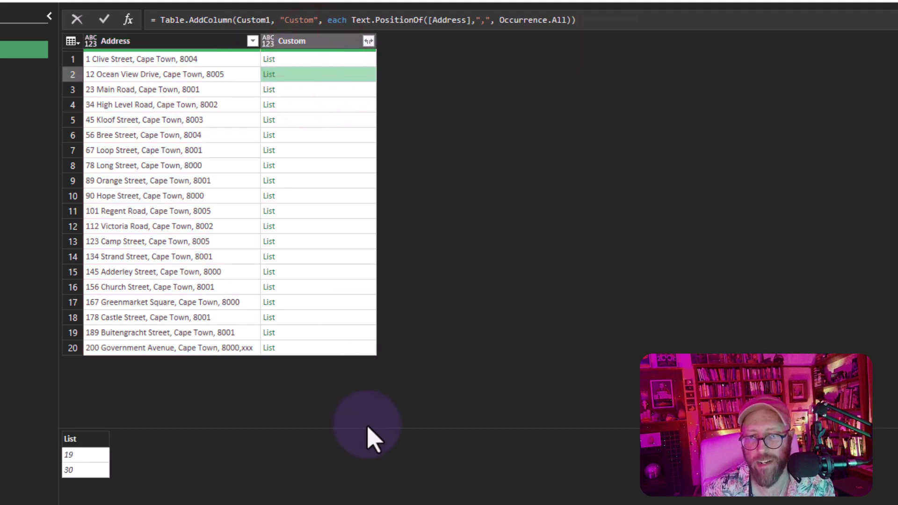
pyautogui.moveTo(370, 427); pyautogui.dragTo(370, 384)
pyautogui.click(311, 89)
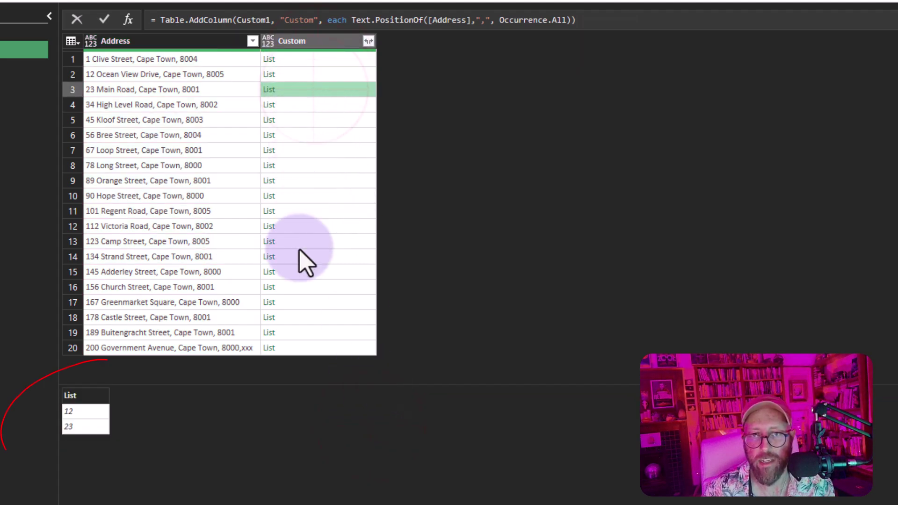
pyautogui.click(295, 195)
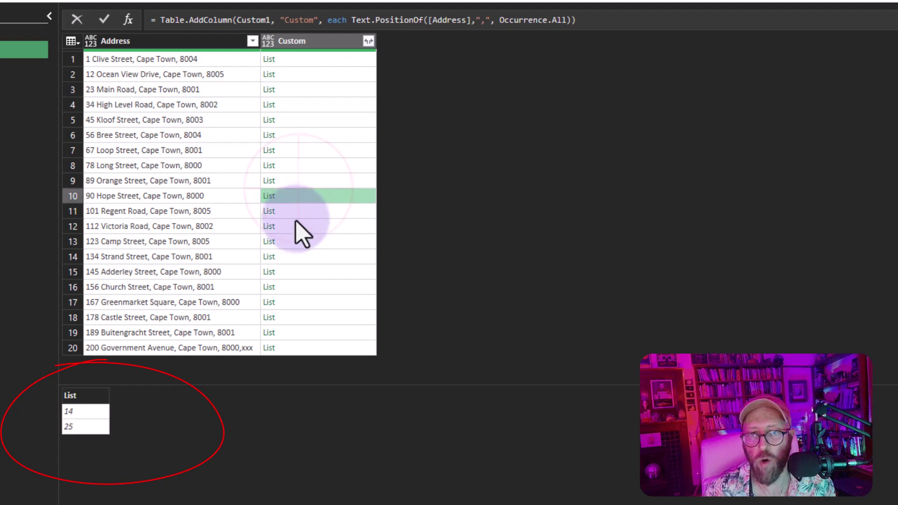
pyautogui.click(296, 225)
pyautogui.press('Up')
pyautogui.press('Up')
pyautogui.press('Up')
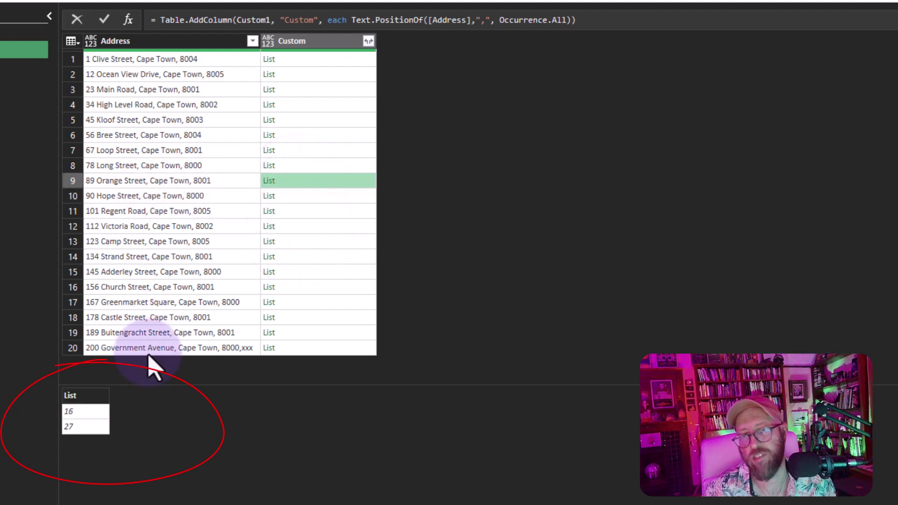
# Step: Check the comma position lists for rows 9, 19, 20, 12, 6 and 1
pyautogui.click(317, 331)
pyautogui.press('Up')
pyautogui.press('Down')
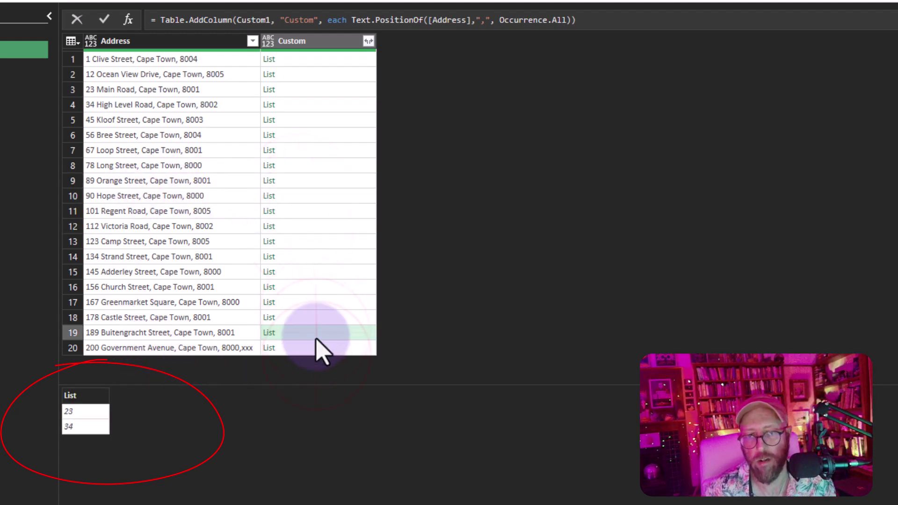
pyautogui.click(313, 349)
pyautogui.click(318, 226)
pyautogui.click(320, 135)
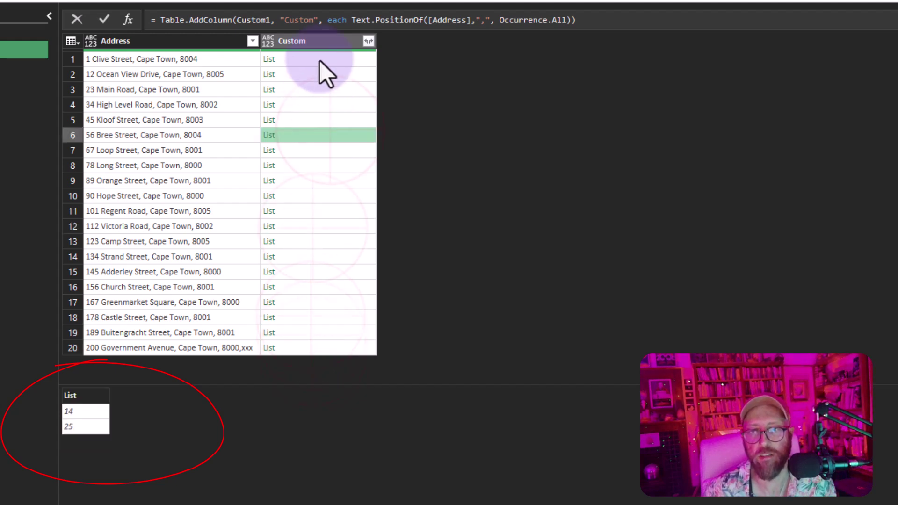
pyautogui.click(320, 59)
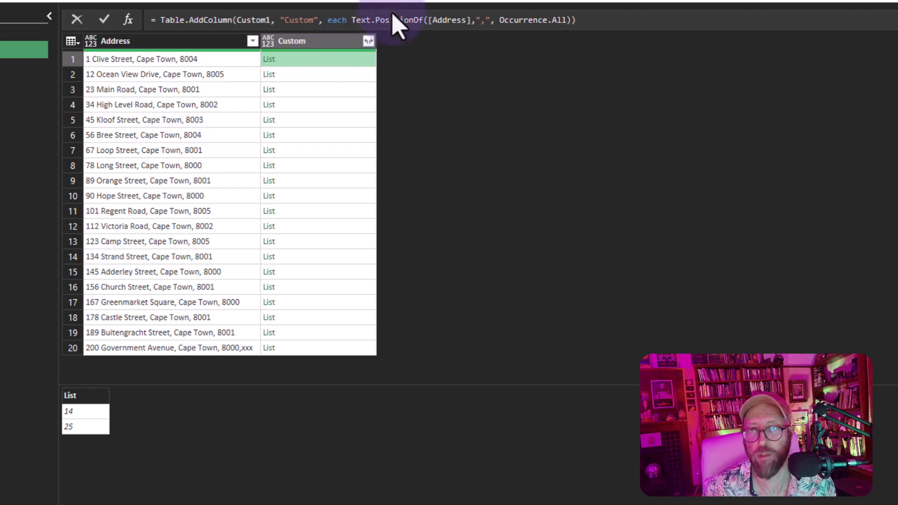
# Step: Wrap the Text.PositionOf expression in List.Count to count commas per address
pyautogui.click(350, 20)
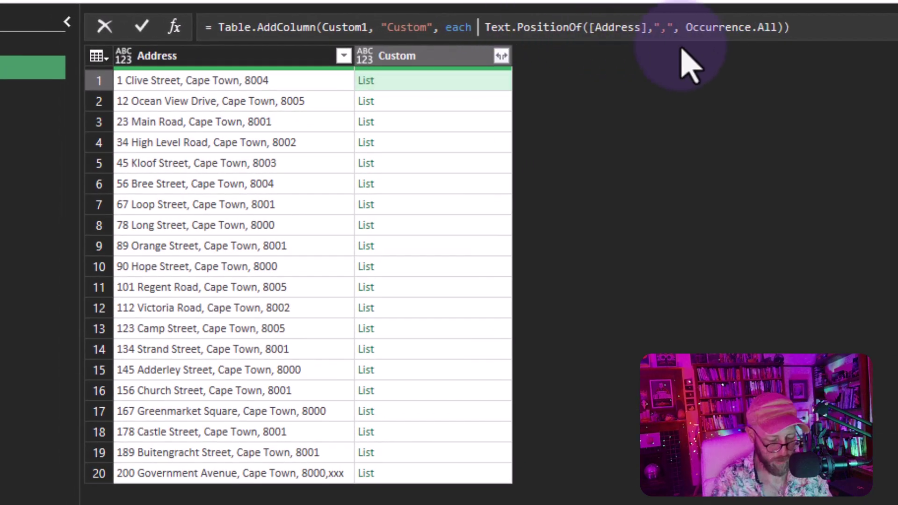
pyautogui.write('listco')
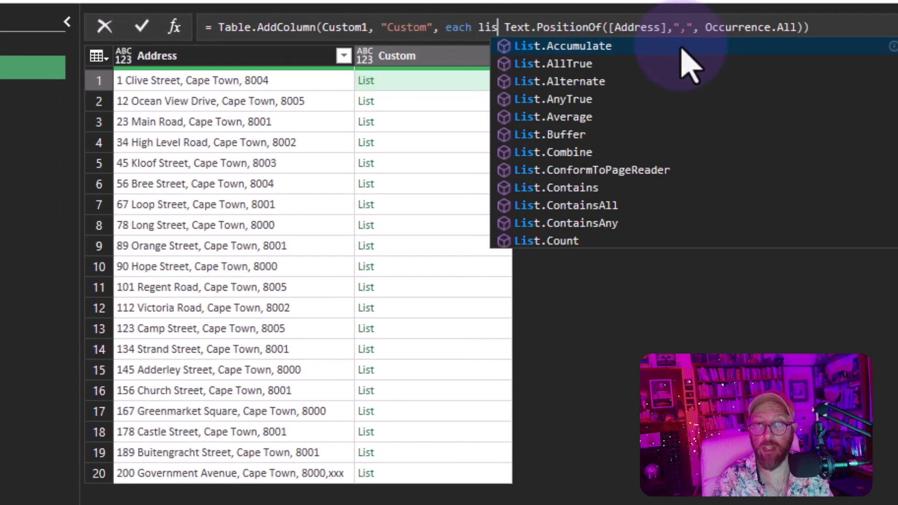
pyautogui.write('un')
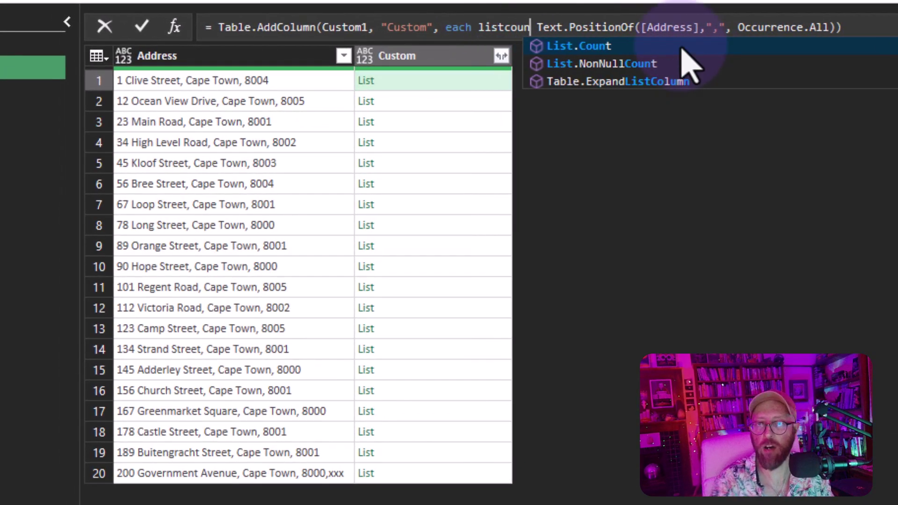
pyautogui.press('Tab')
pyautogui.write('(')
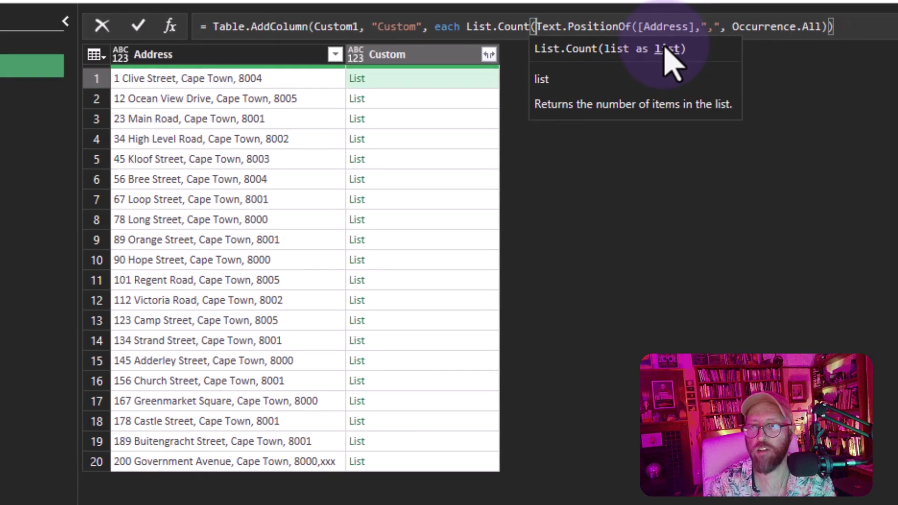
pyautogui.press('End')
pyautogui.write(')')
pyautogui.press('Return')
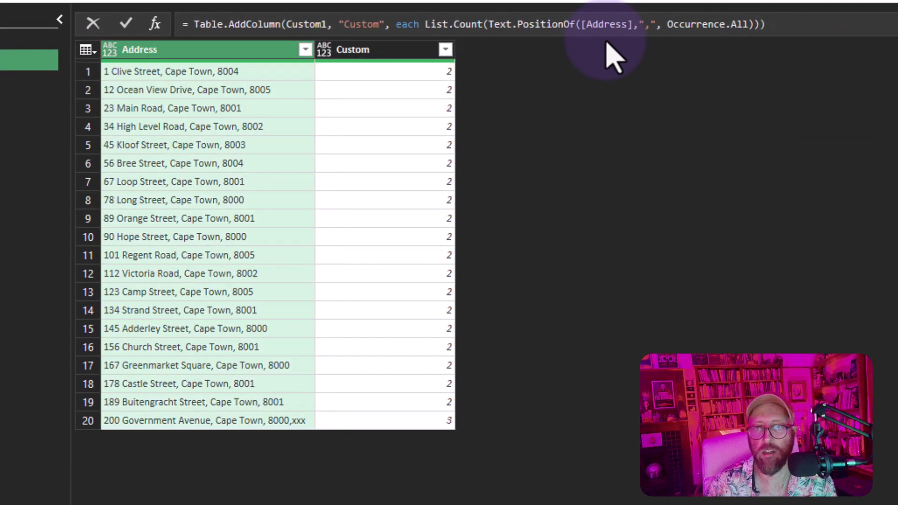
# Step: Check the comma counts for rows 1, 2, 3, 8, 11 and the last address
pyautogui.click(362, 71)
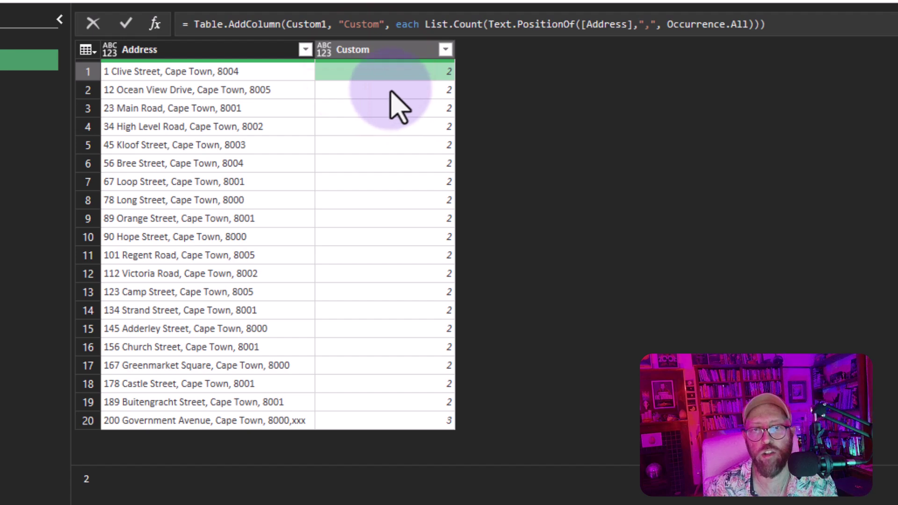
pyautogui.click(391, 92)
pyautogui.click(395, 110)
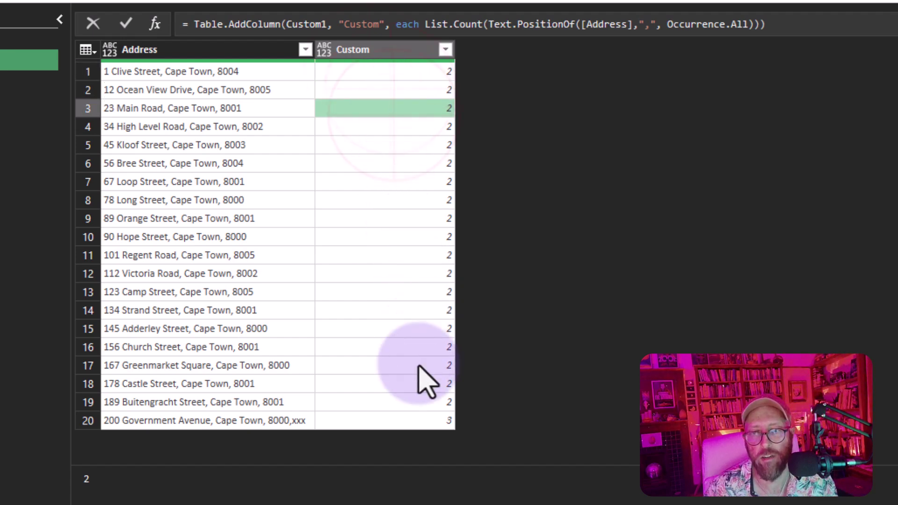
pyautogui.click(423, 420)
pyautogui.click(388, 255)
pyautogui.click(377, 199)
pyautogui.click(381, 90)
pyautogui.click(377, 71)
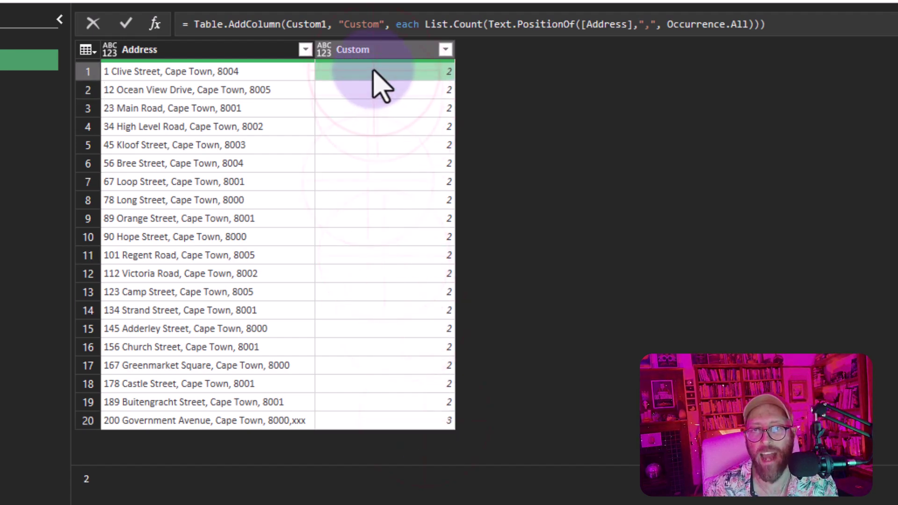
# Step: Append +1 to the count, confirming 4 parts for the last address and 3 elsewhere
pyautogui.click(763, 26)
pyautogui.write('+1')
pyautogui.press('Return')
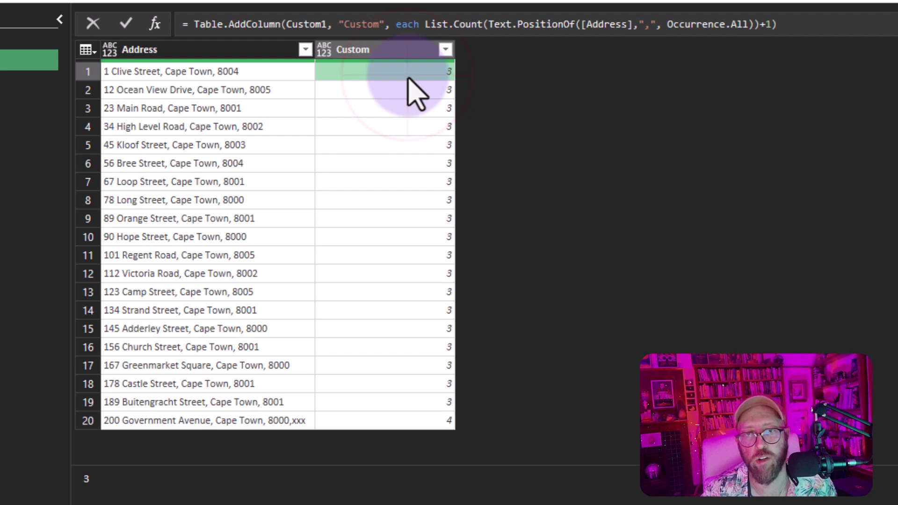
pyautogui.click(416, 420)
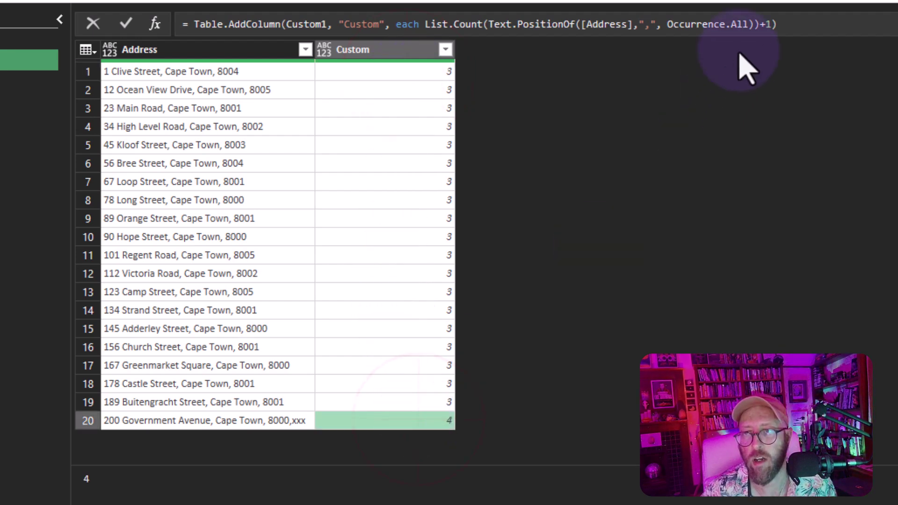
pyautogui.click(411, 75)
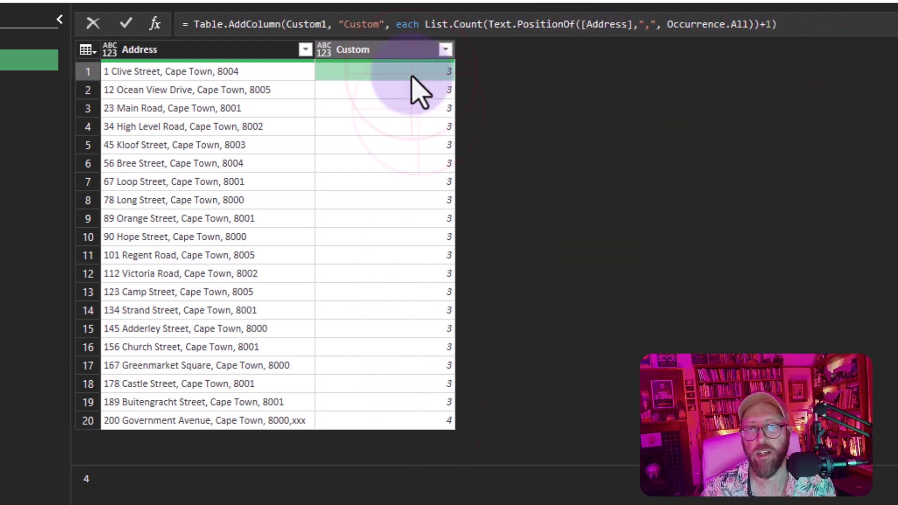
pyautogui.click(405, 165)
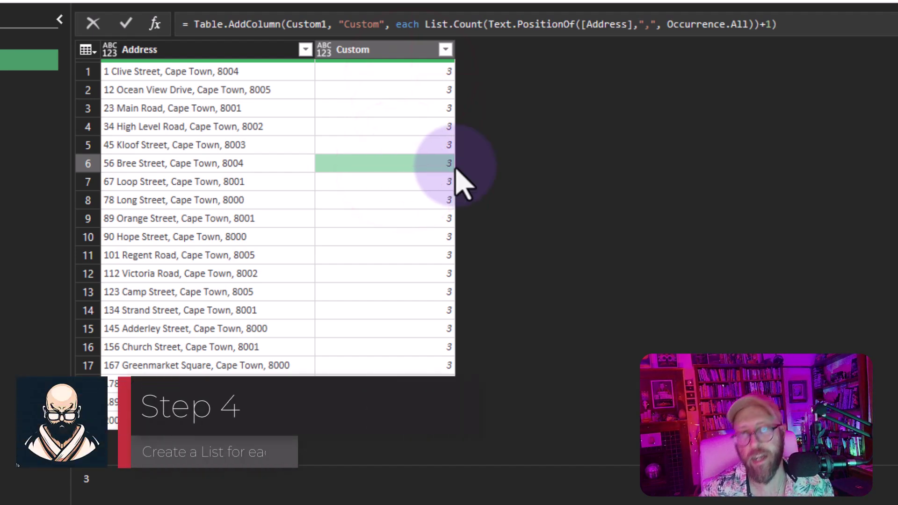
pyautogui.click(424, 26)
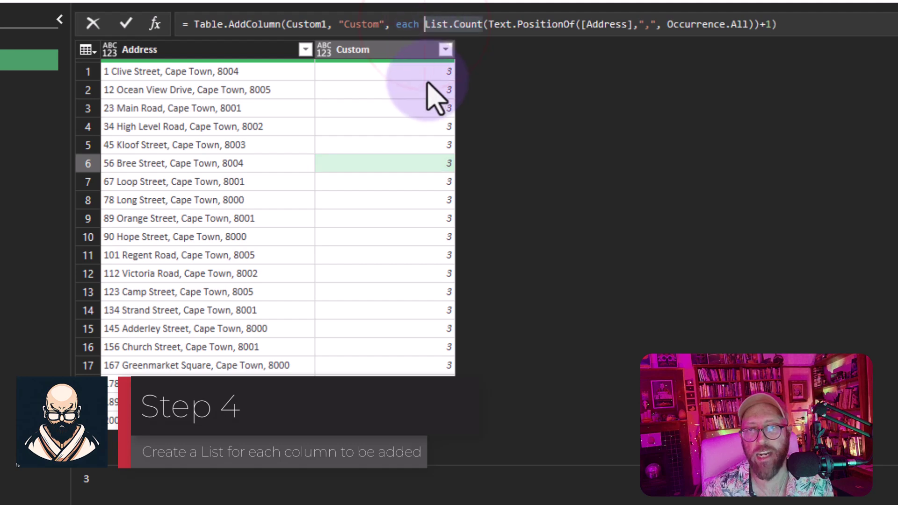
pyautogui.click(437, 88)
pyautogui.click(433, 73)
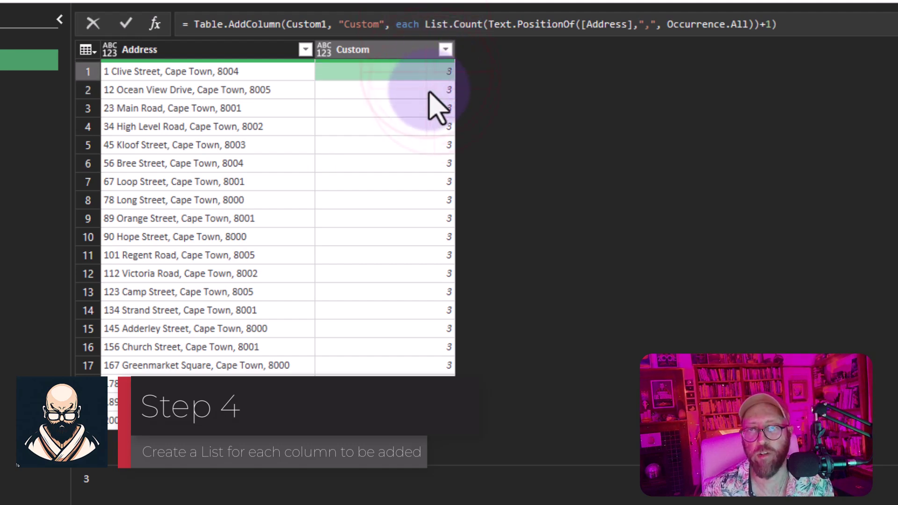
pyautogui.click(424, 24)
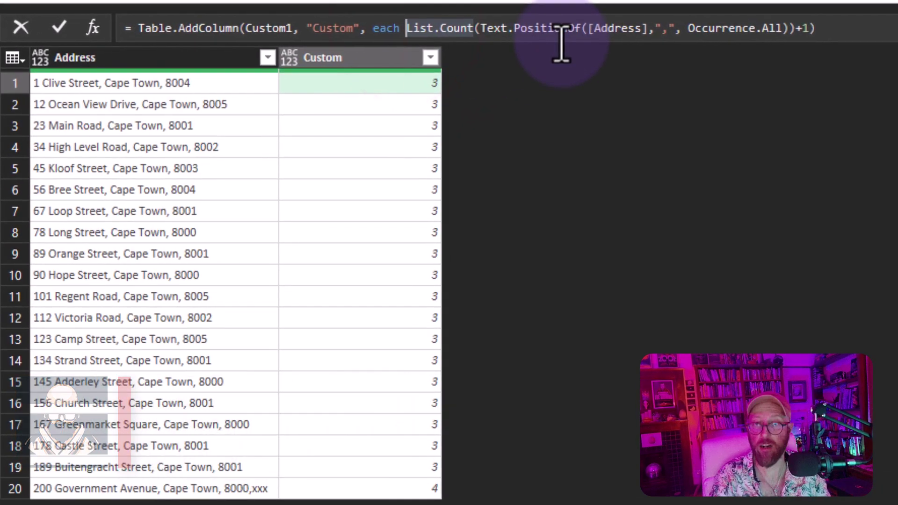
# Step: Wrap the count as {1..List.Count(...)+1} and preview lists for row 1 and row 20
pyautogui.write('{1')
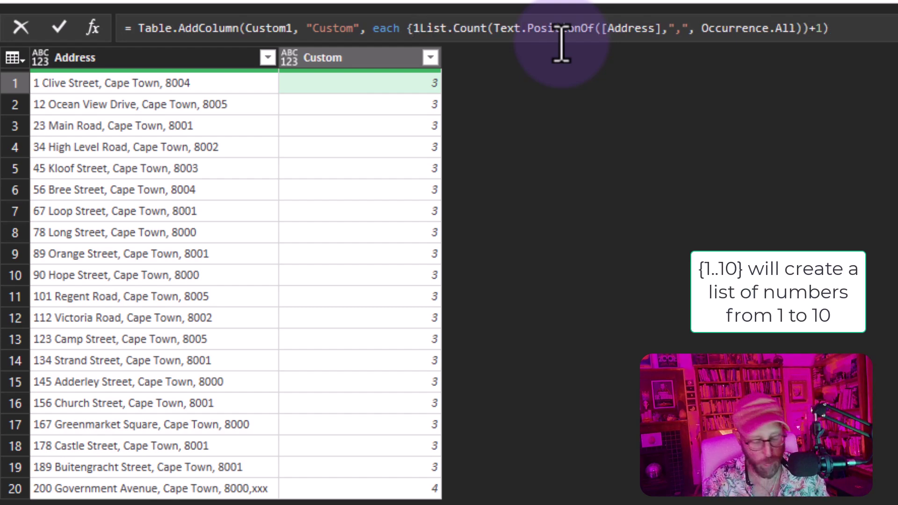
pyautogui.write('..')
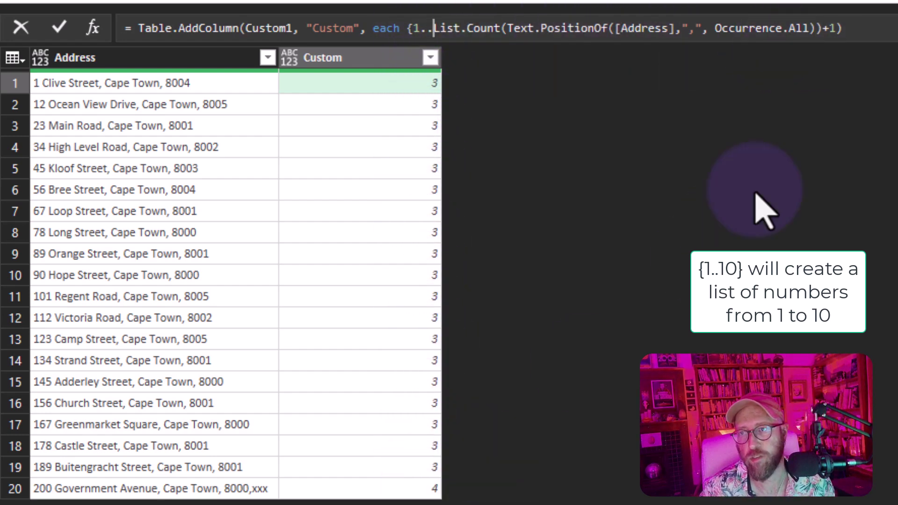
pyautogui.click(843, 29)
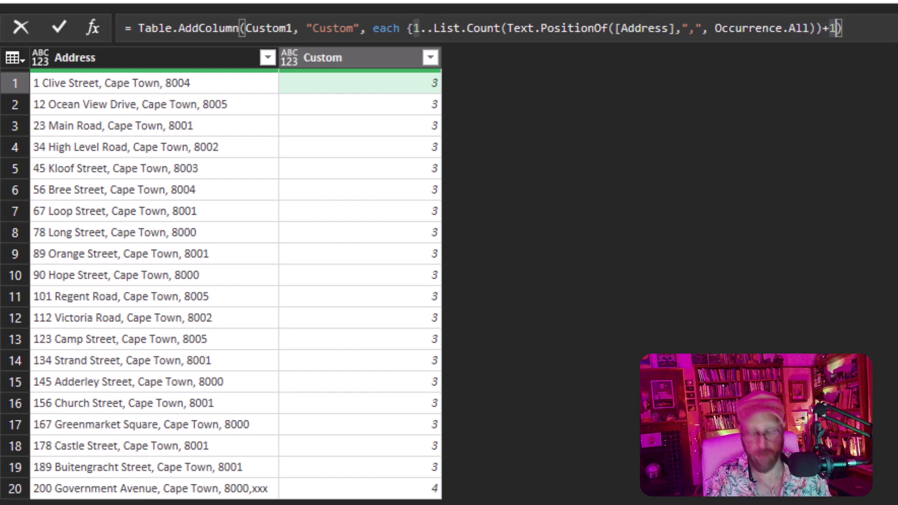
pyautogui.write('}')
pyautogui.press('Return')
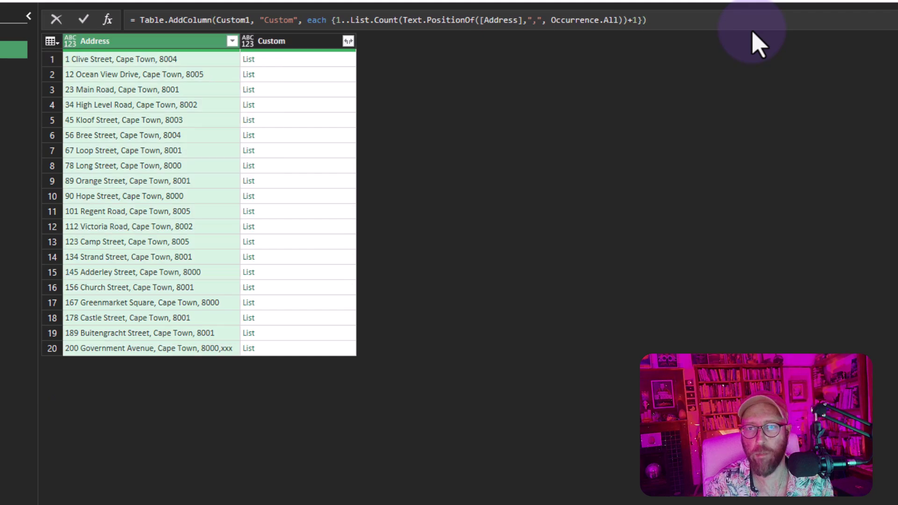
pyautogui.click(309, 60)
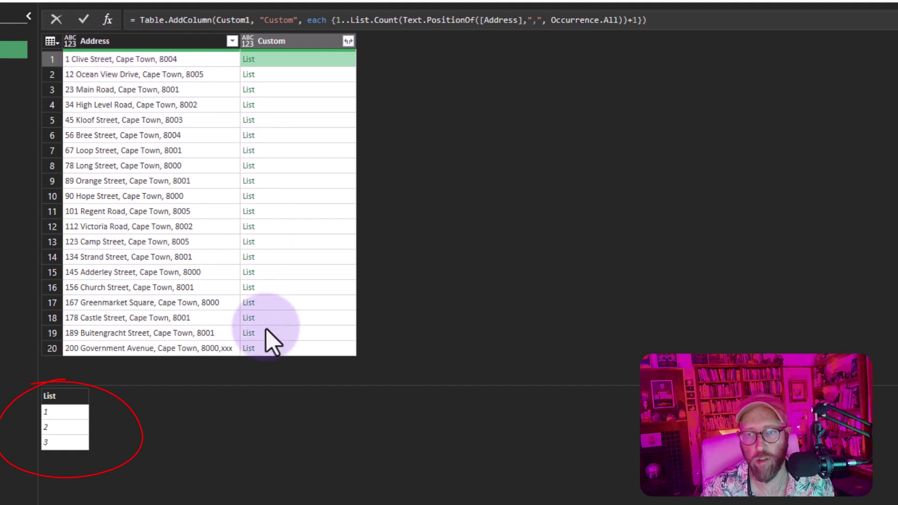
pyautogui.click(279, 349)
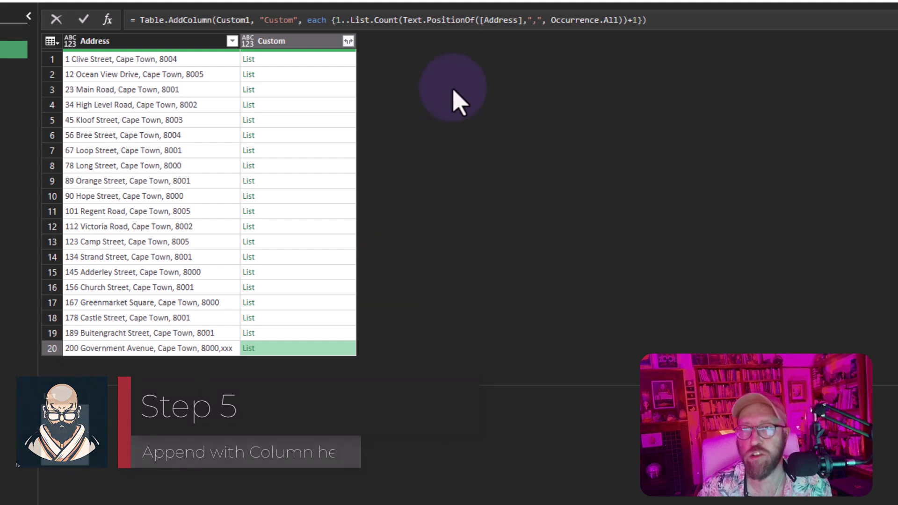
# Step: Wrap the number list in List.Transform using each with & Text.From to build Address_N names
pyautogui.click(333, 19)
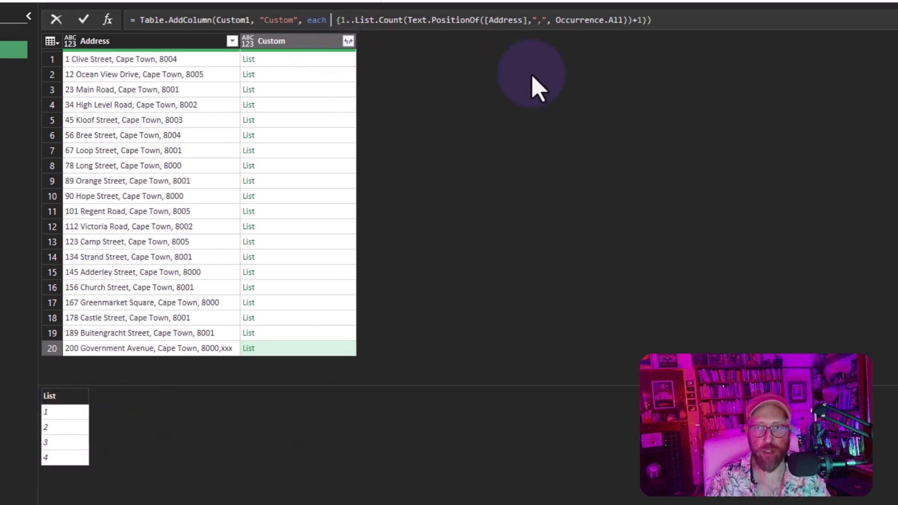
pyautogui.write('list')
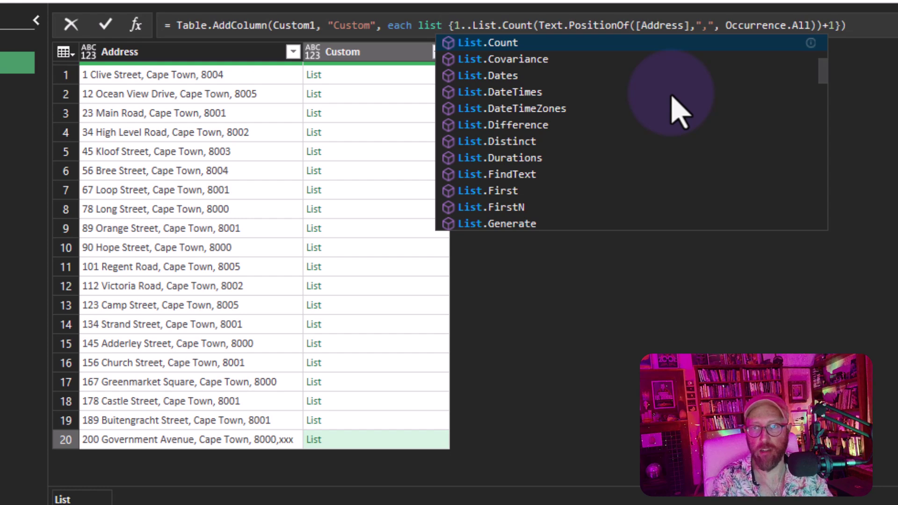
pyautogui.write('tr')
pyautogui.press('Tab')
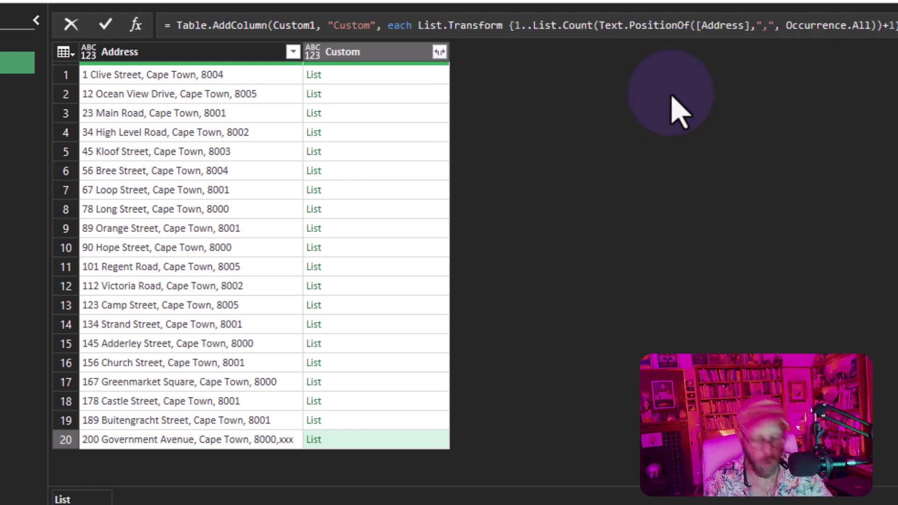
pyautogui.write('(')
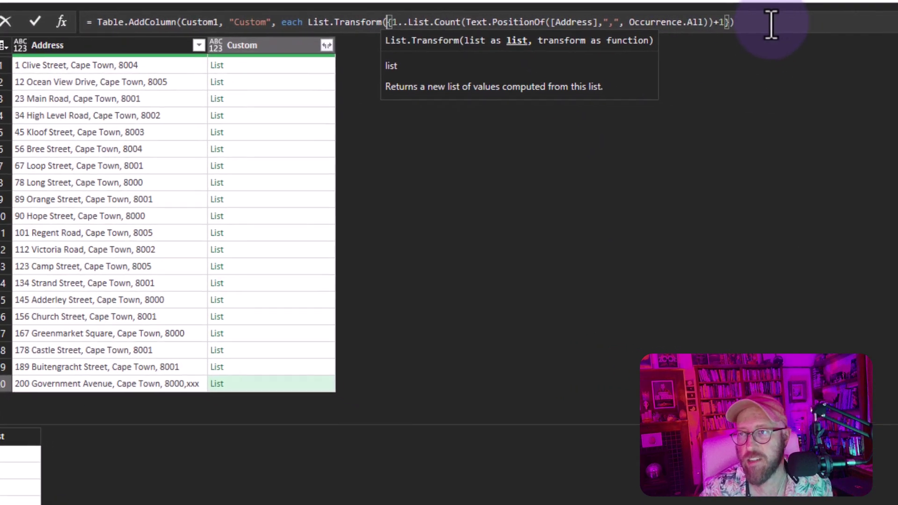
pyautogui.press('End')
pyautogui.write(', ')
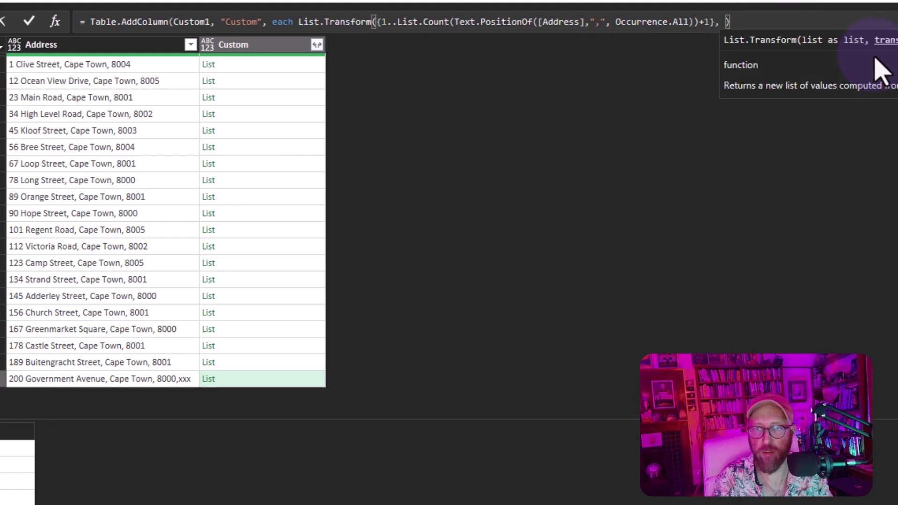
pyautogui.write('each "Address_')
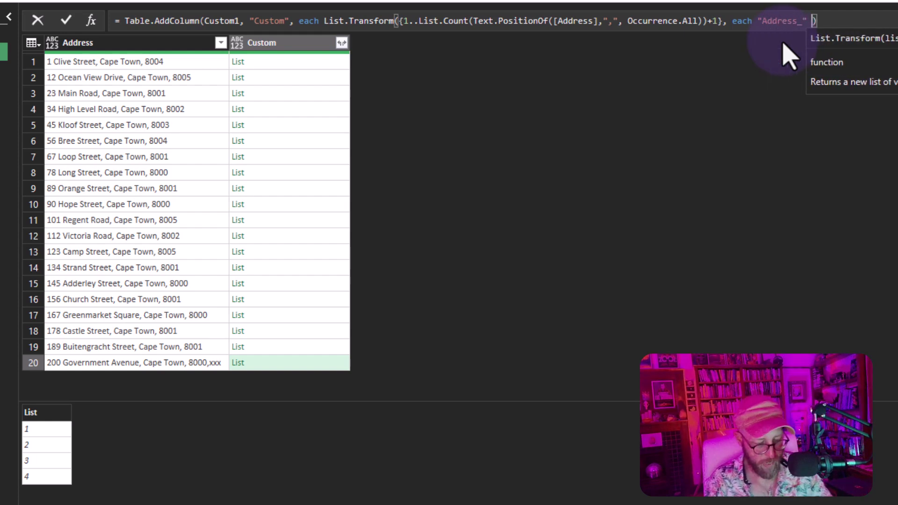
pyautogui.write('& t')
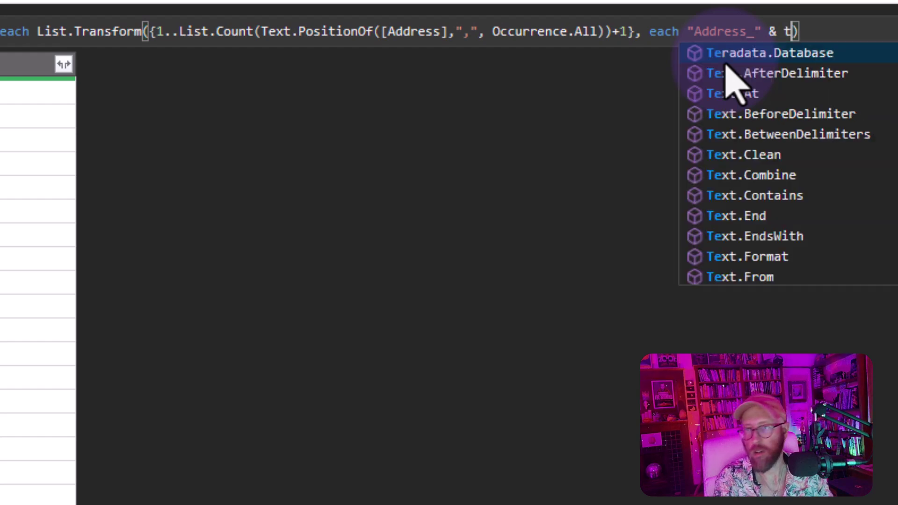
pyautogui.write('extfrom')
pyautogui.press('Tab')
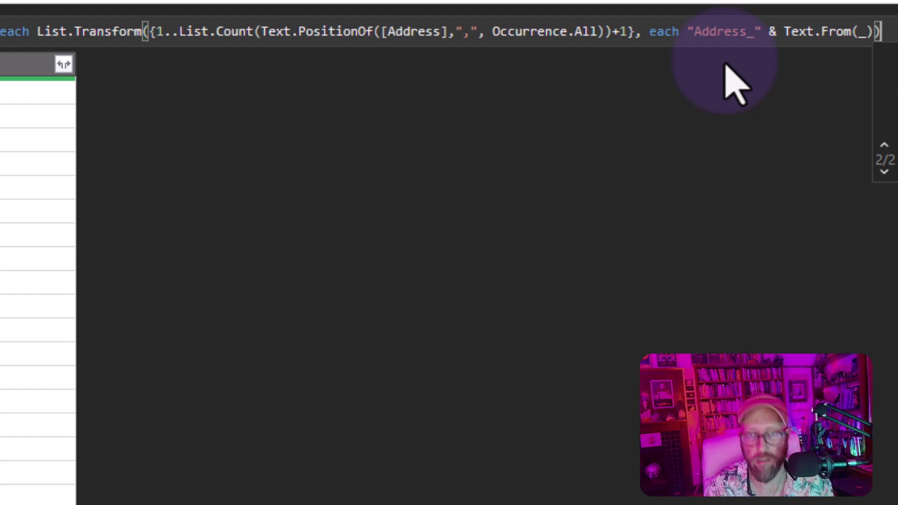
pyautogui.press('Return')
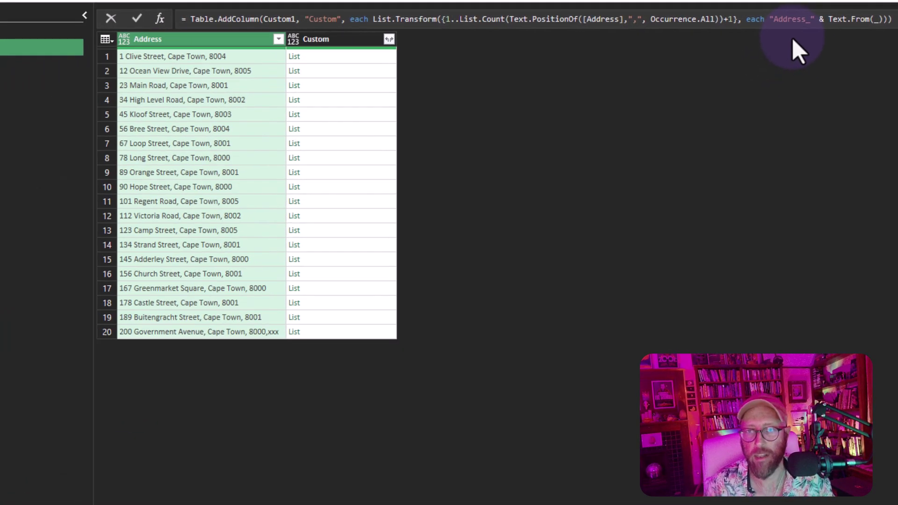
# Step: Preview the Address_N name lists for rows 1, 2, 3, 6 and 20
pyautogui.click(346, 58)
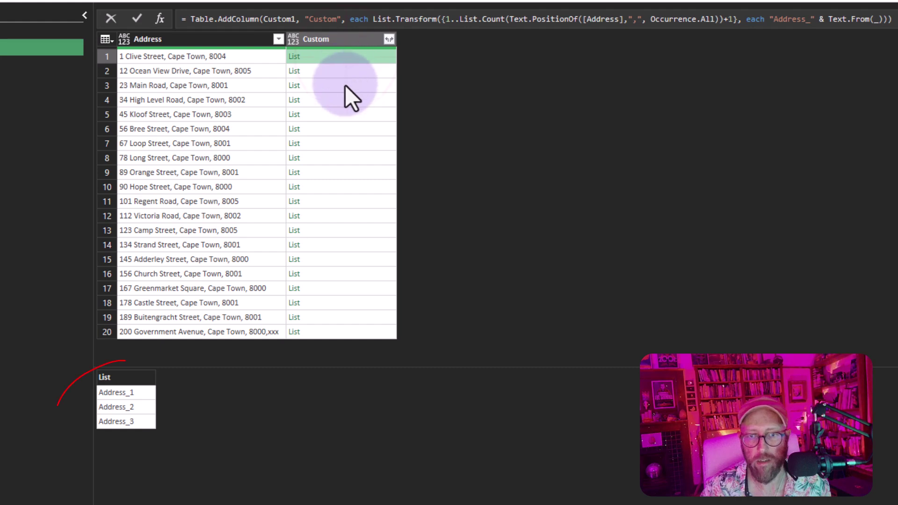
pyautogui.click(345, 77)
pyautogui.click(345, 86)
pyautogui.click(358, 128)
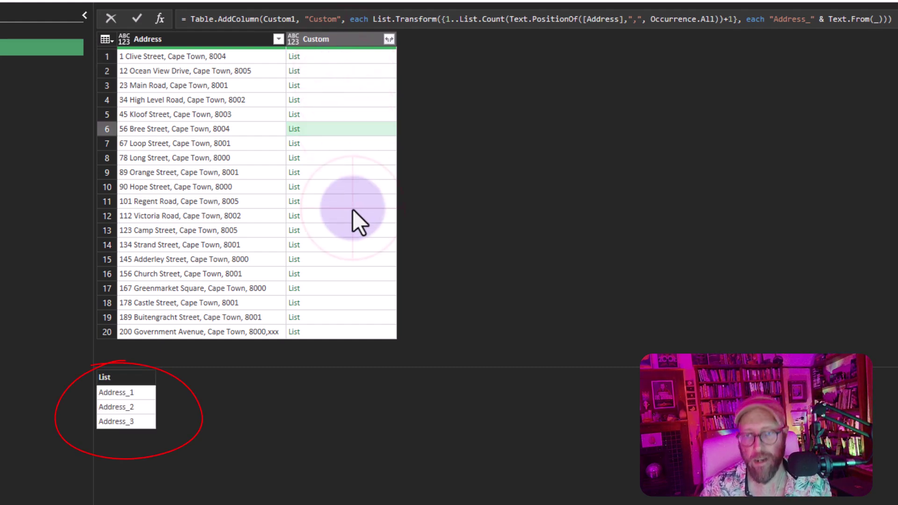
pyautogui.click(328, 332)
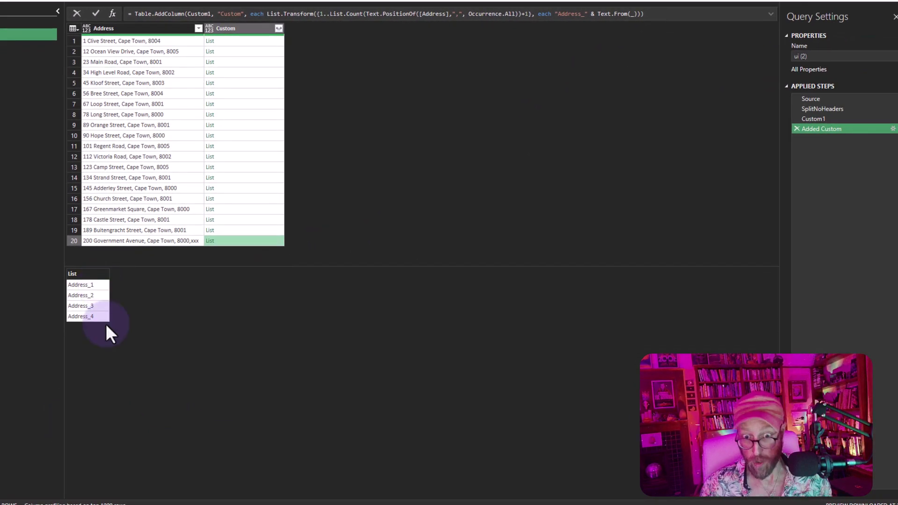
# Step: Copy the Table.FromRows(Text.Split…) expression from the SplitNoHeaders step, adding a second argument
pyautogui.click(815, 130)
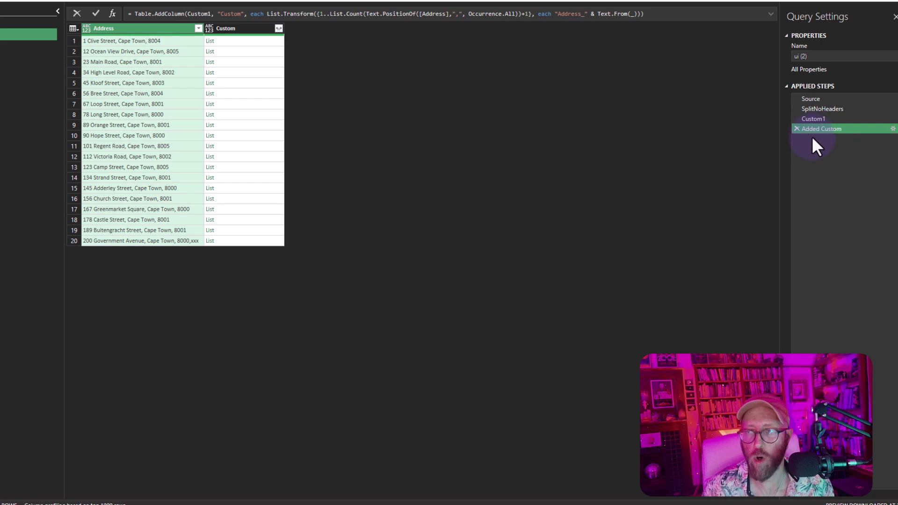
pyautogui.click(818, 109)
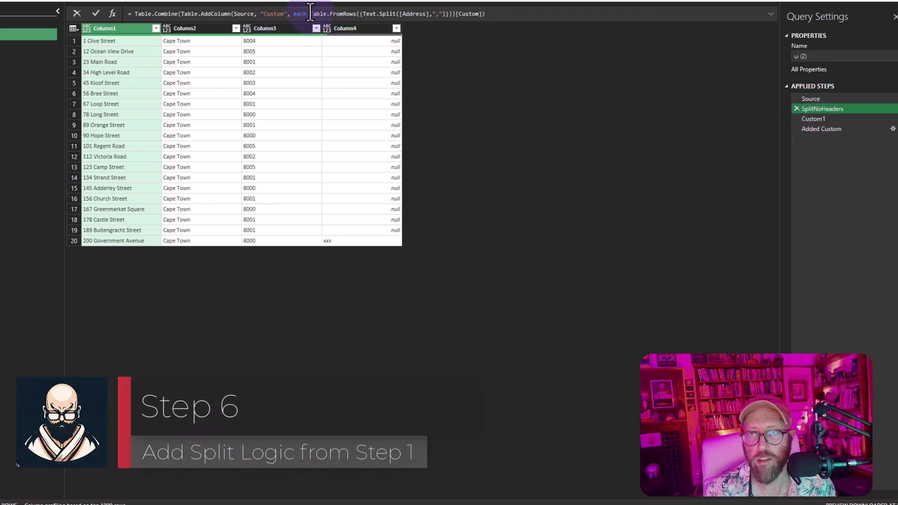
pyautogui.moveTo(310, 11); pyautogui.dragTo(450, 14)
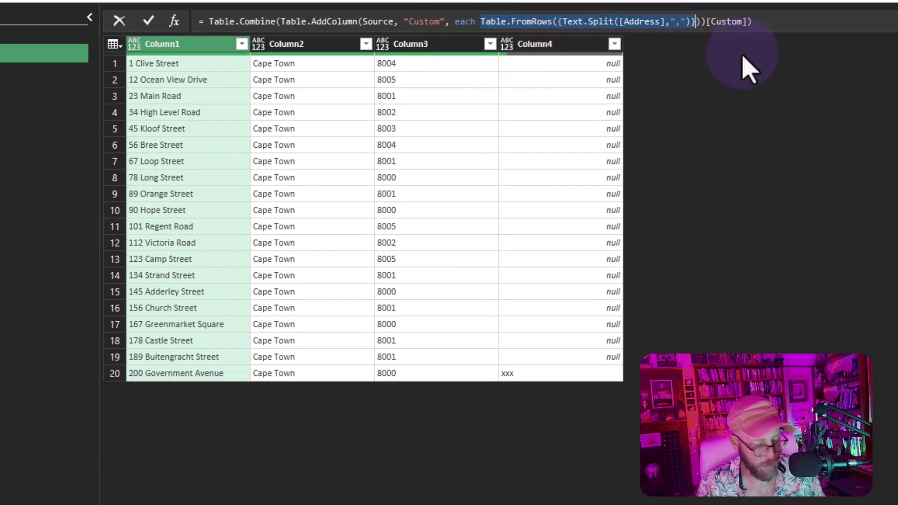
pyautogui.click(697, 22)
pyautogui.write(',')
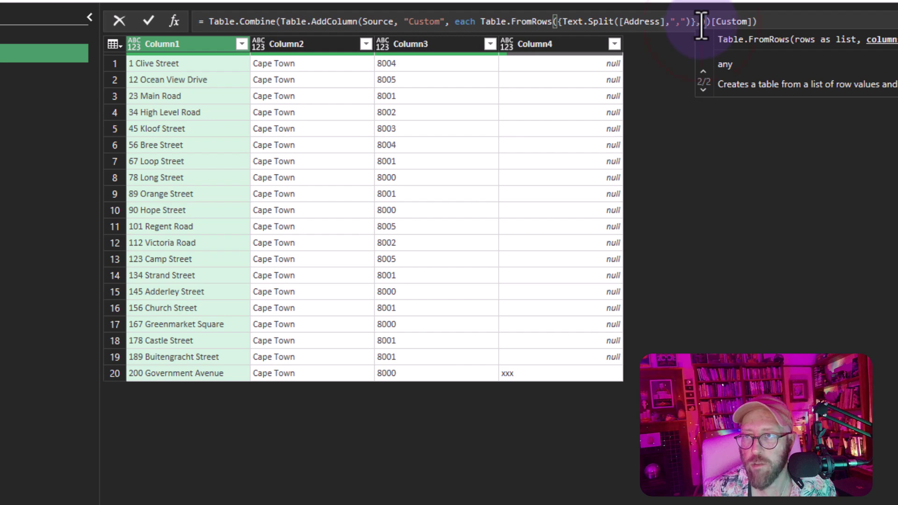
pyautogui.moveTo(701, 22); pyautogui.dragTo(482, 22)
pyautogui.hotkey('ctrl', 'c')
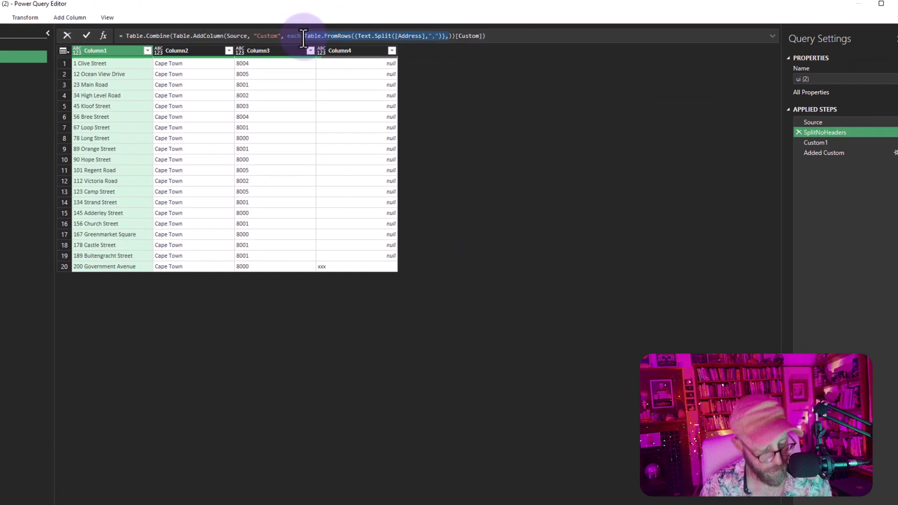
# Step: Paste the split expression into the Added Custom formula and preview the 123 Camp Street table
pyautogui.click(823, 154)
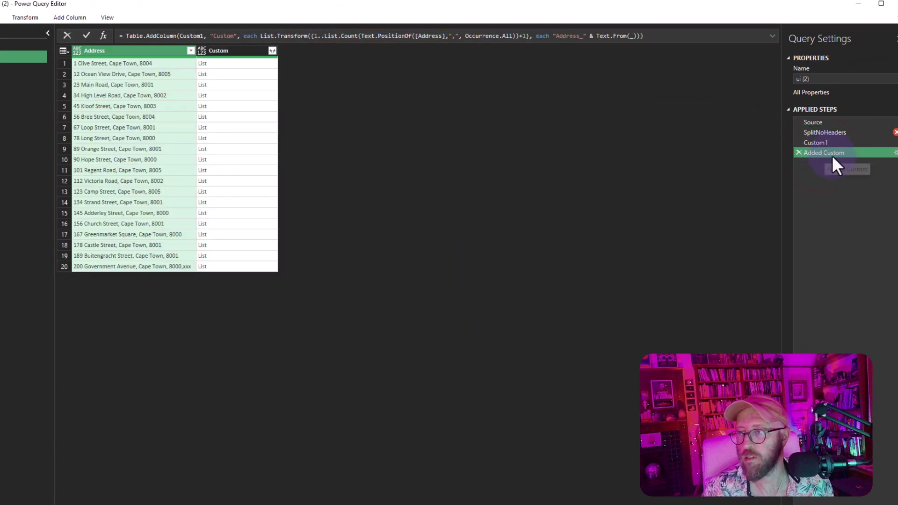
pyautogui.click(260, 43)
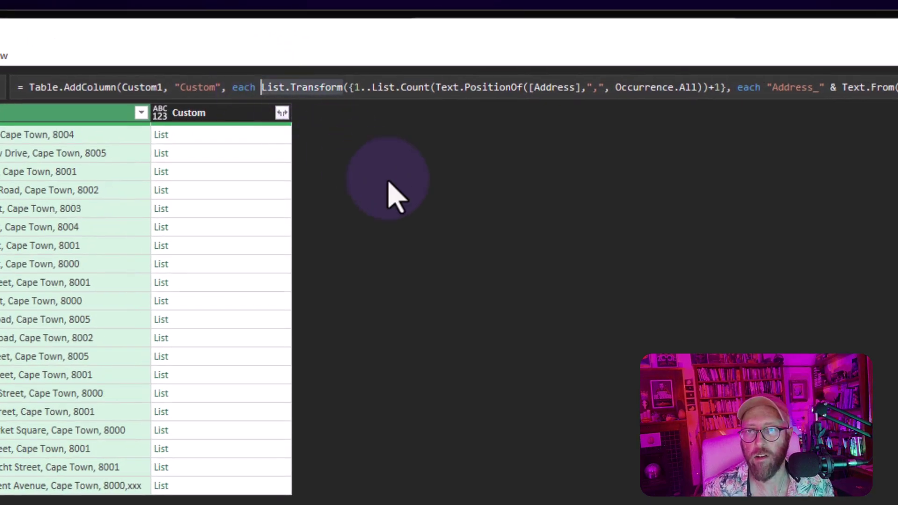
pyautogui.hotkey('ctrl', 'v')
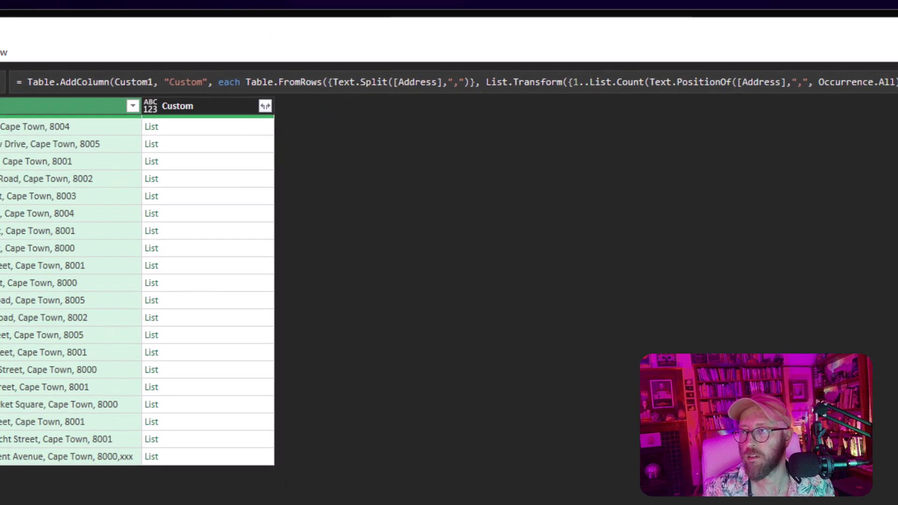
pyautogui.press('Return')
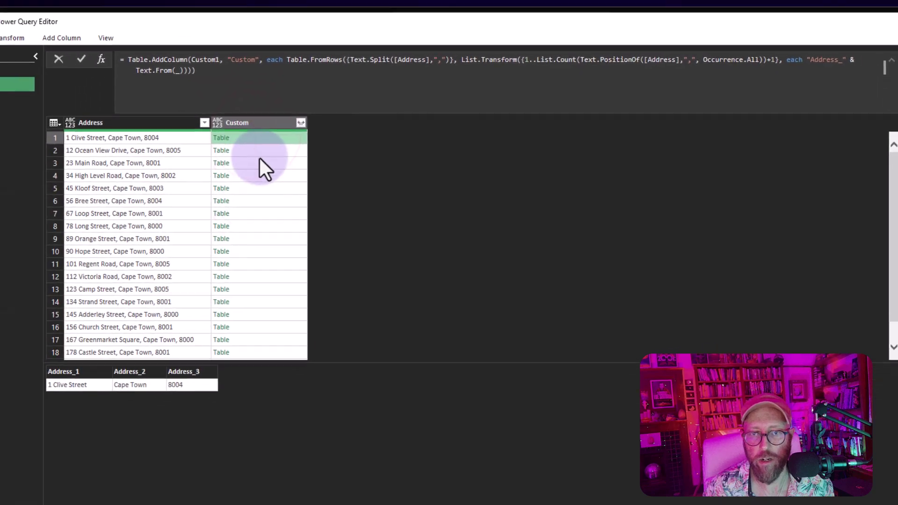
pyautogui.click(163, 271)
pyautogui.click(268, 281)
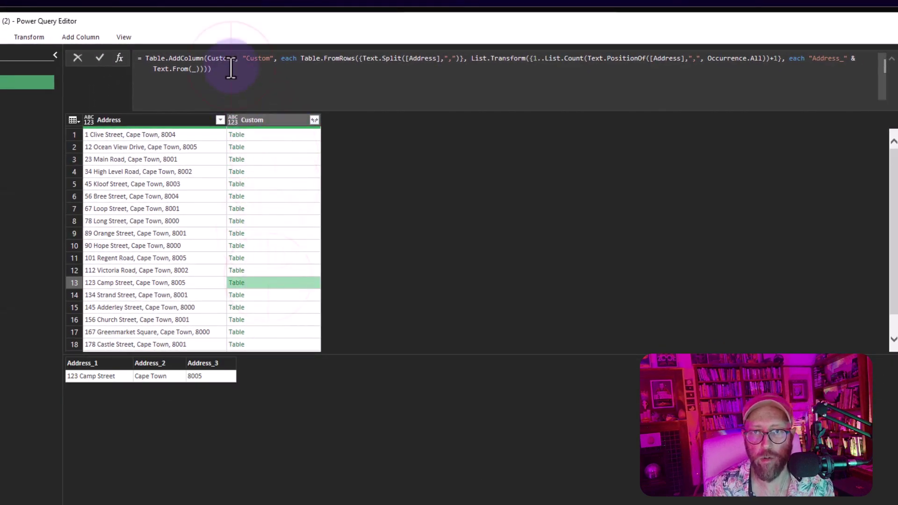
# Step: Append [Custom] and wrap the formula in Table.Combine to produce the Address columns
pyautogui.write('sto')
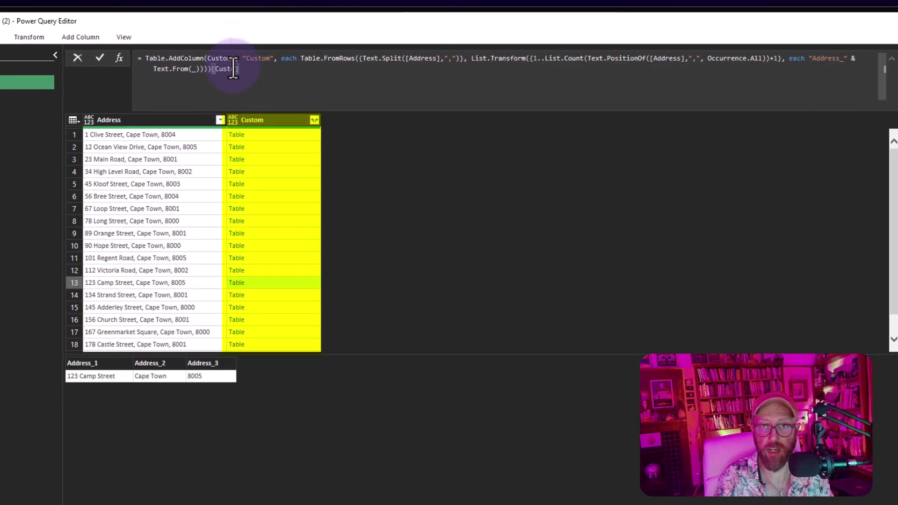
pyautogui.write('m')
pyautogui.press('Return')
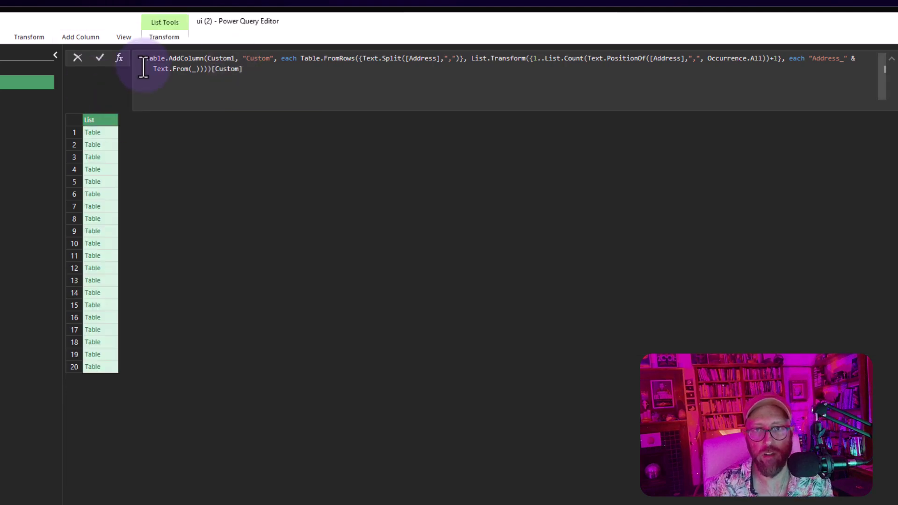
pyautogui.write('Table.Combine')
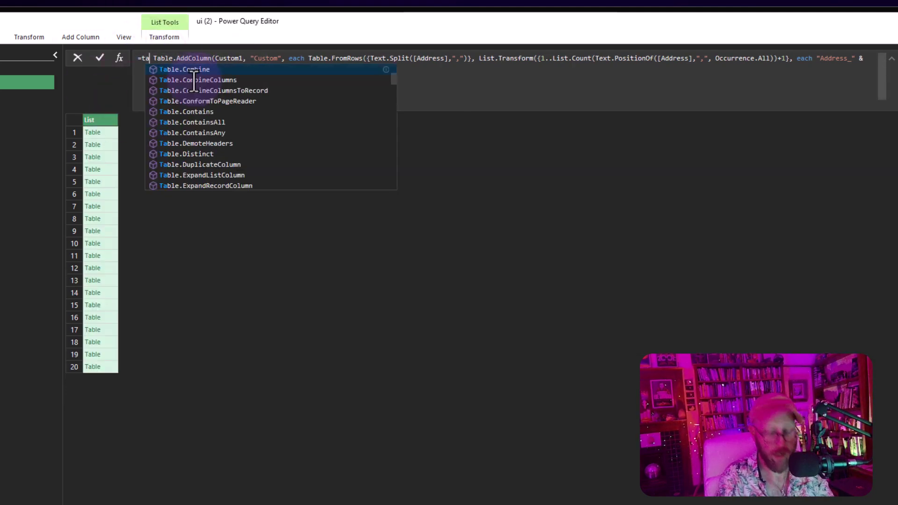
pyautogui.write('(')
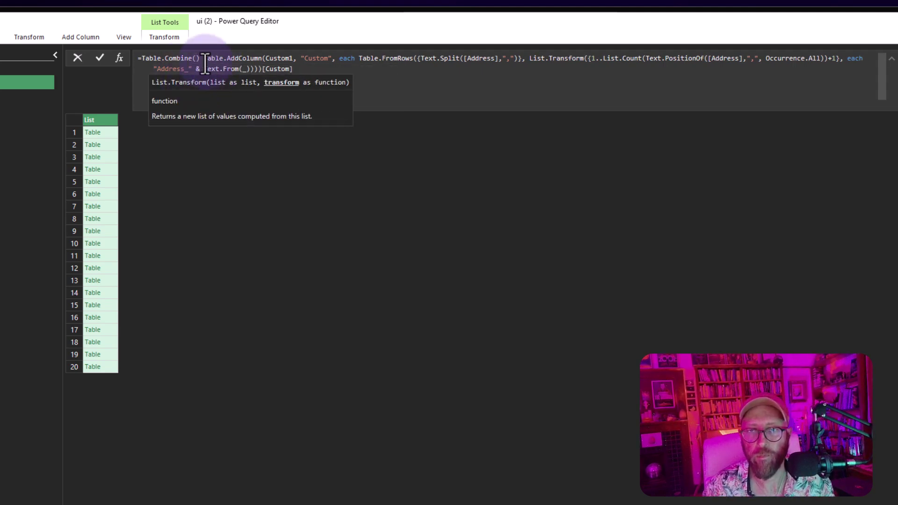
pyautogui.press('Delete')
pyautogui.click(294, 69)
pyautogui.write(')')
pyautogui.press('Return')
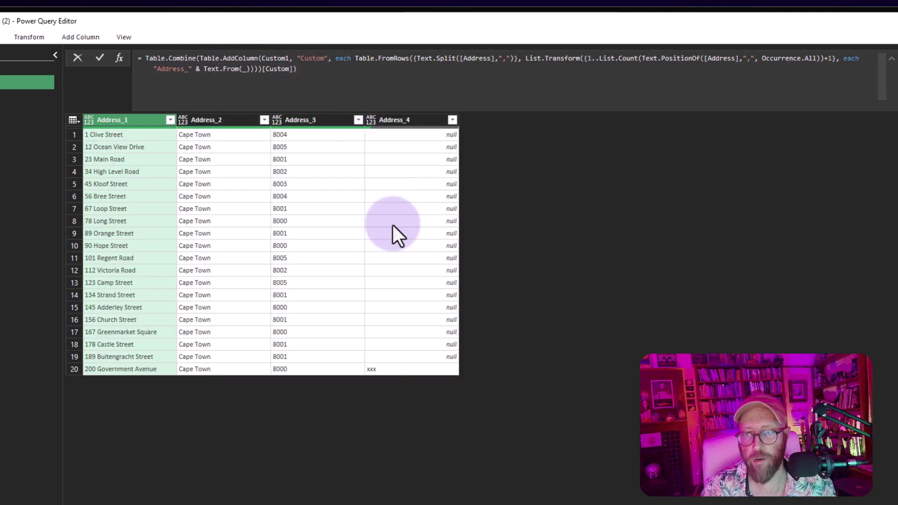
pyautogui.click(34, 32)
# Step: Load the split table into Excel and apply a green Table Design style
pyautogui.click(54, 59)
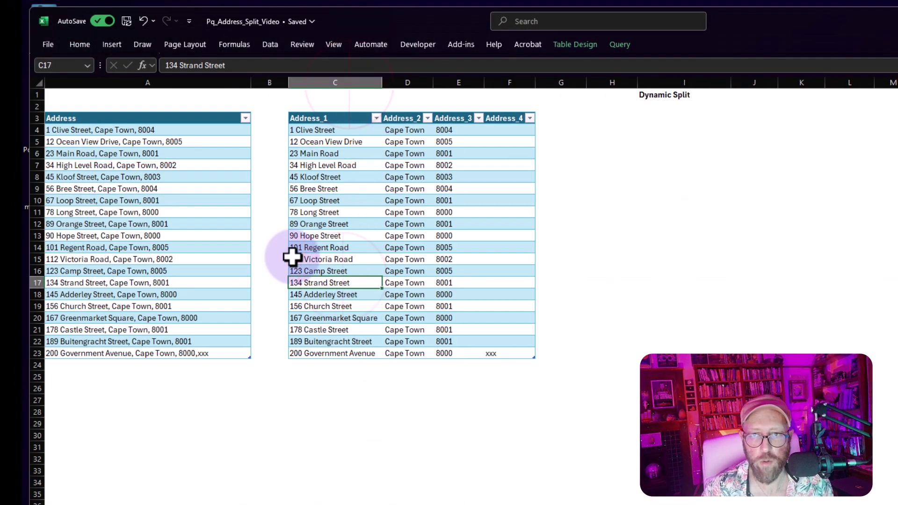
pyautogui.click(377, 186)
pyautogui.click(575, 47)
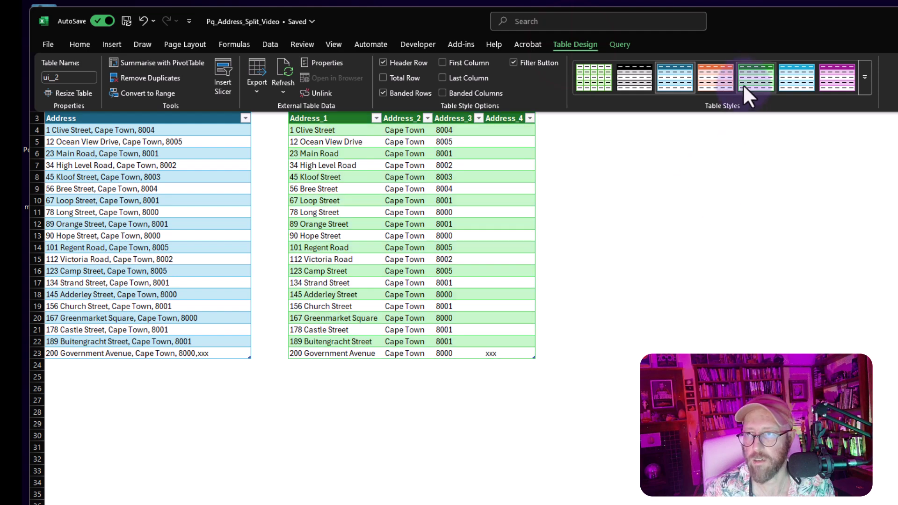
pyautogui.click(706, 198)
pyautogui.click(194, 271)
pyautogui.click(194, 341)
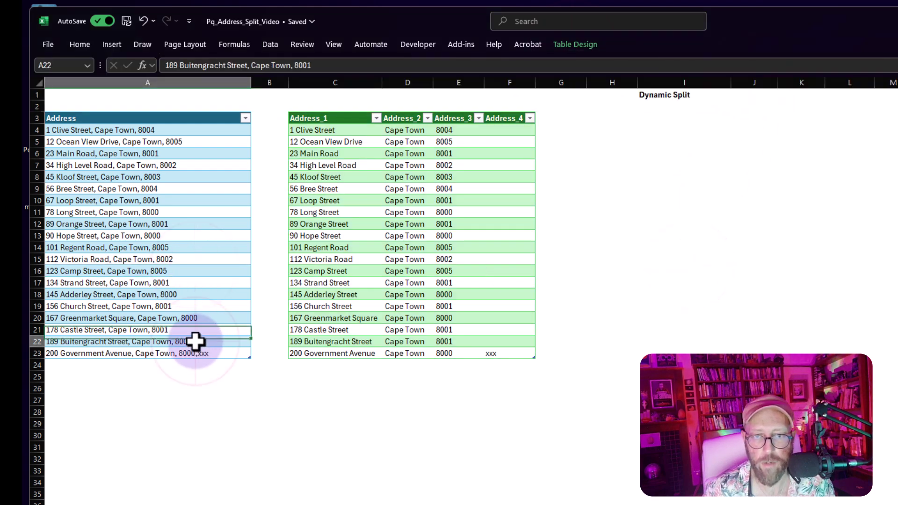
pyautogui.click(169, 280)
pyautogui.click(314, 65)
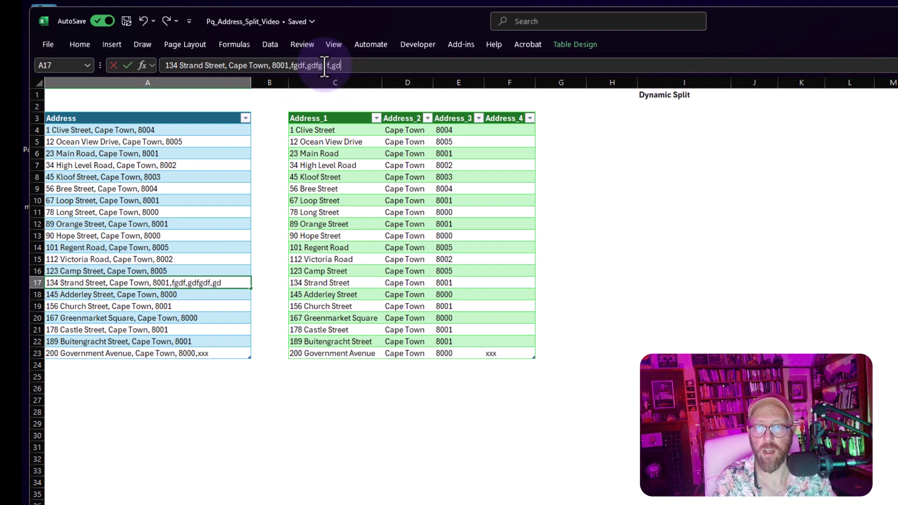
pyautogui.press('Return')
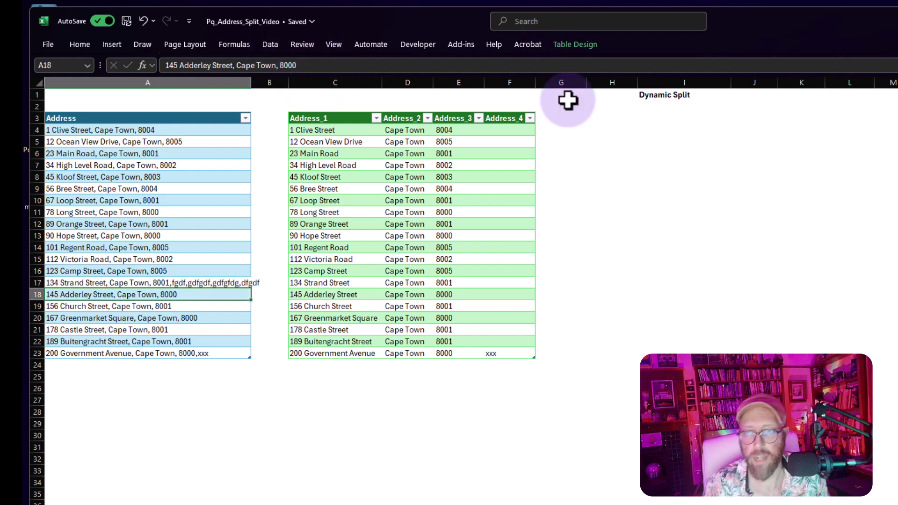
pyautogui.click(477, 199)
pyautogui.rightClick(478, 200)
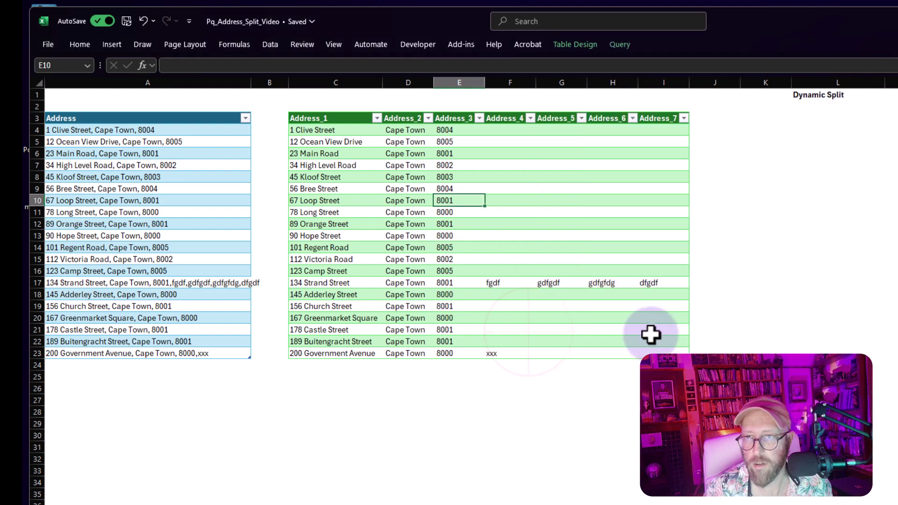